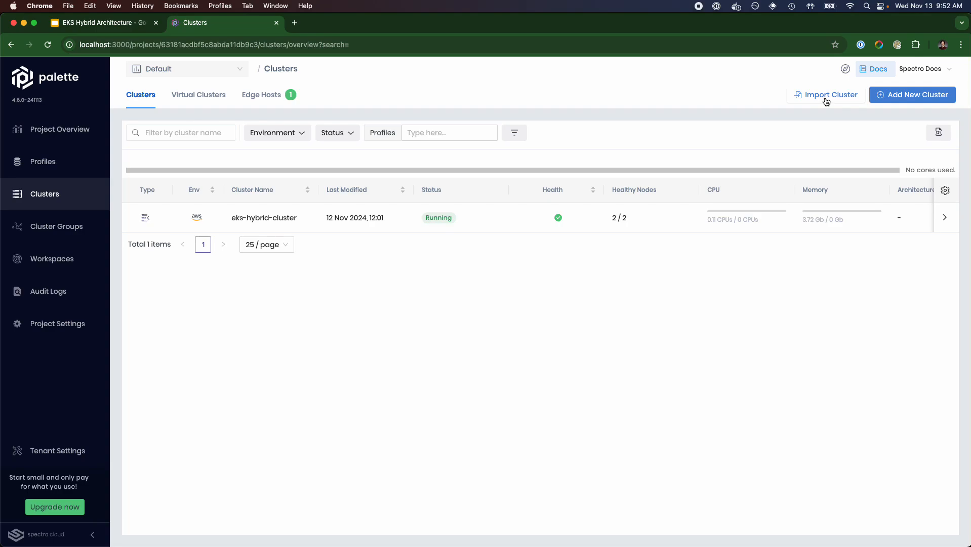
Create a cluster import instance named eks-hybrid with cloud type Amazon and Full Permission mode
click(826, 100)
click(143, 186)
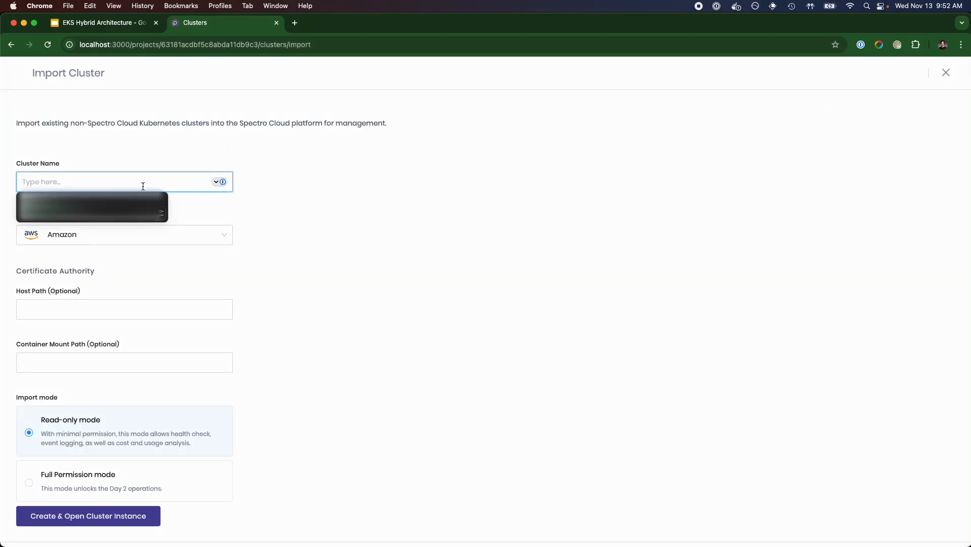
text(eks-hybrid)
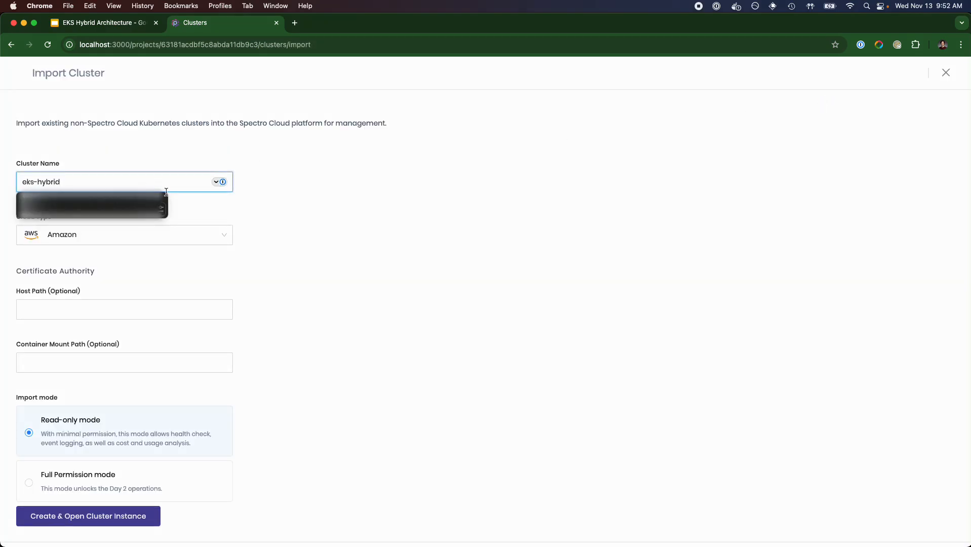
click(252, 225)
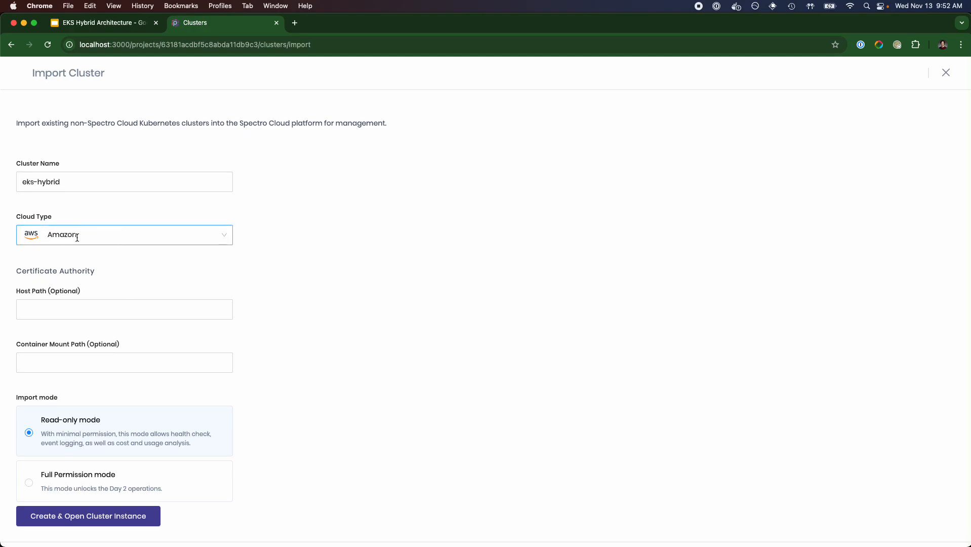
scroll(77, 236, down, 1)
click(29, 466)
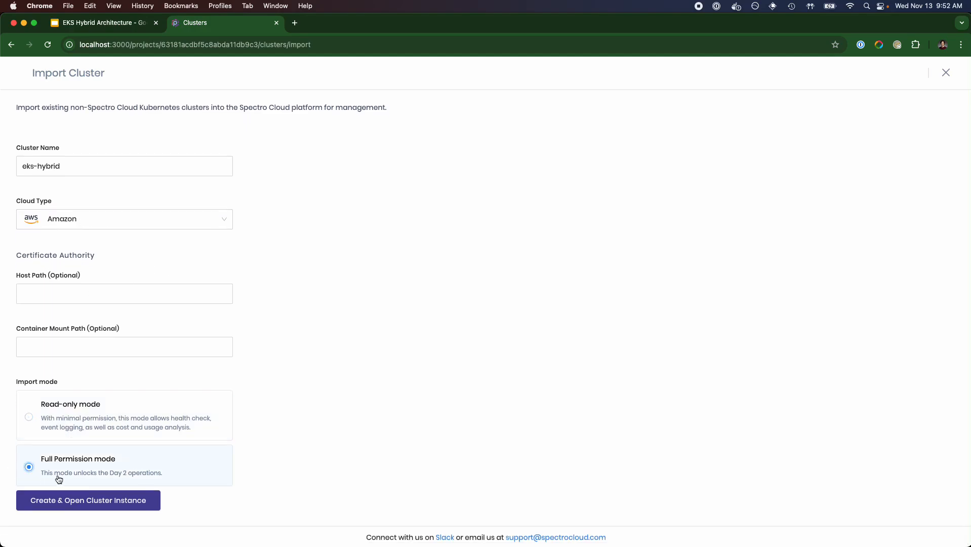
click(89, 505)
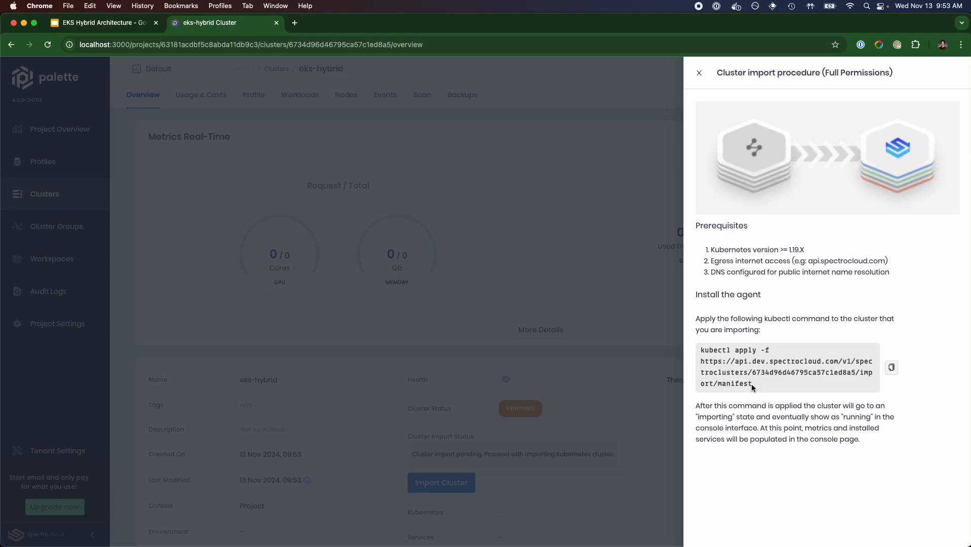
Examine the kubectl command for installing the agent on the imported cluster, and close the import procedure
drag(752, 384, 689, 351)
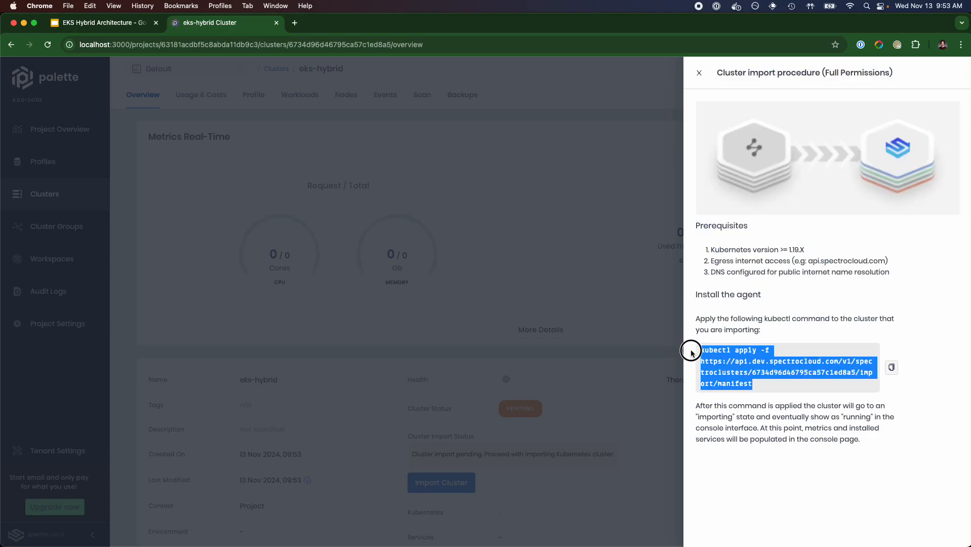
click(642, 329)
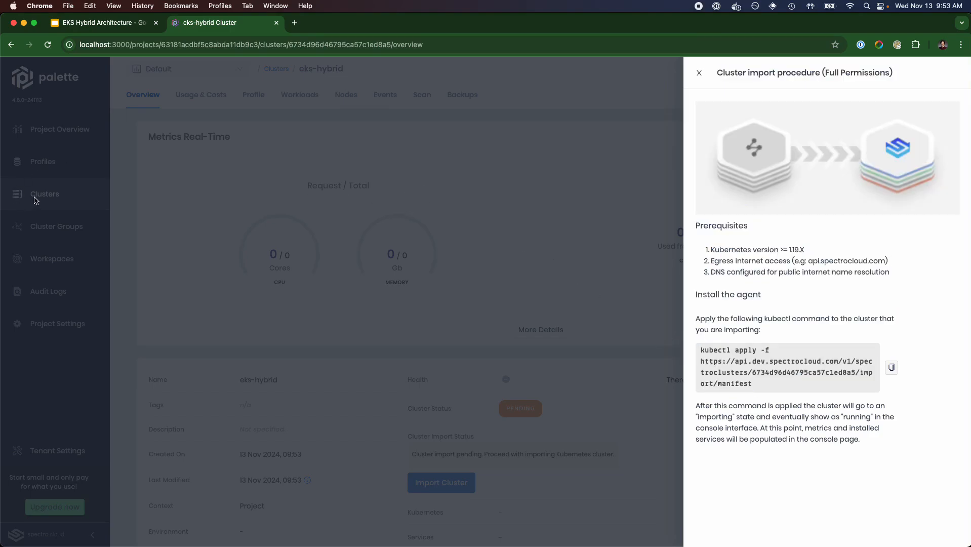
click(699, 73)
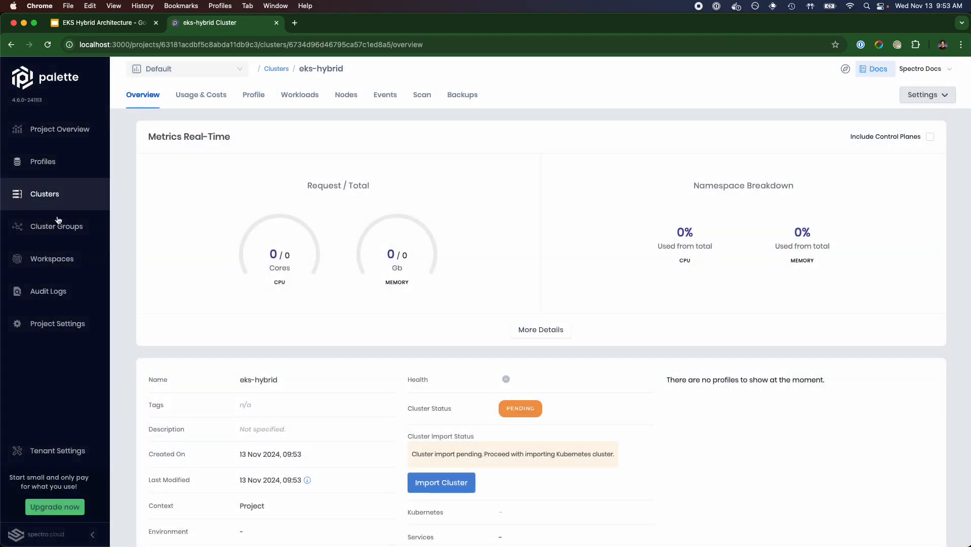
Open eks-hybrid-cluster from the cluster list and examine its overview details and cluster profiles
click(39, 197)
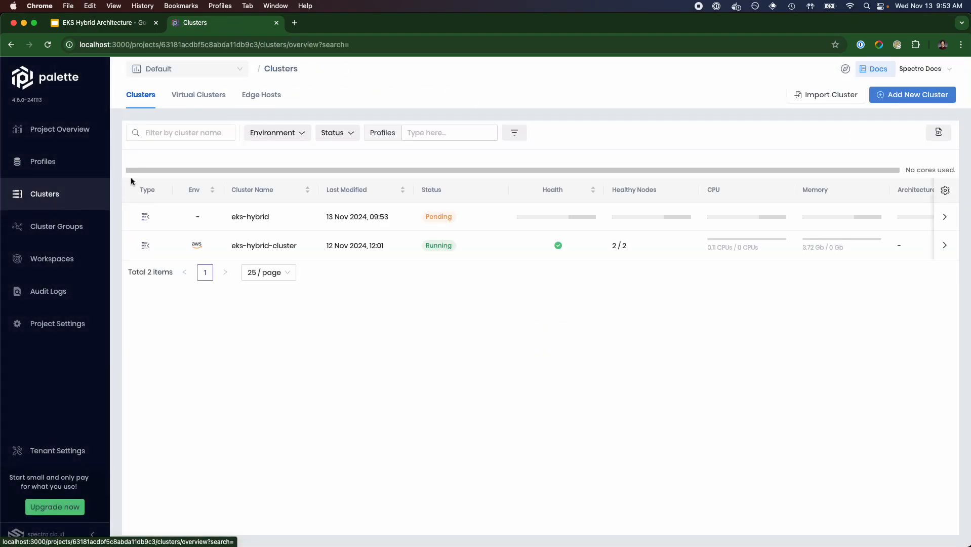
click(480, 250)
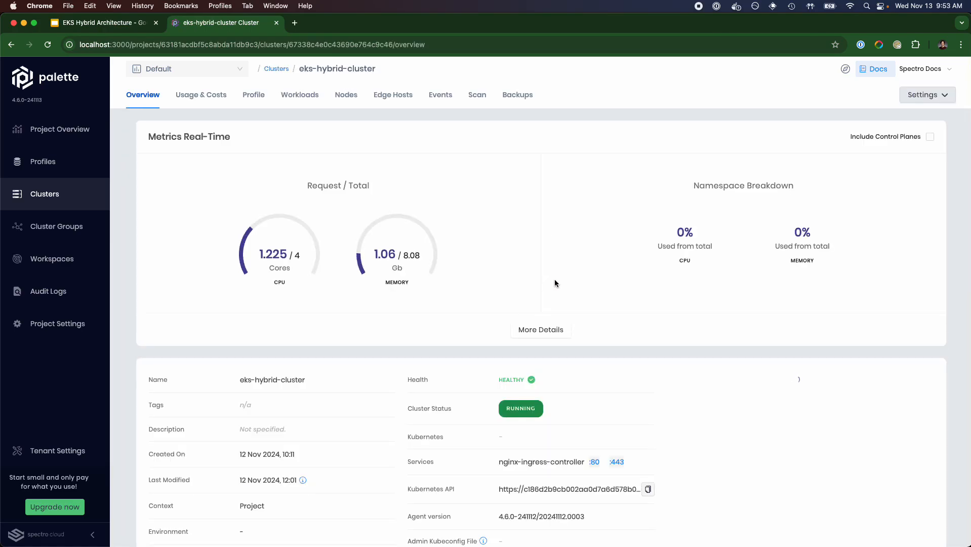
scroll(595, 334, down, 2)
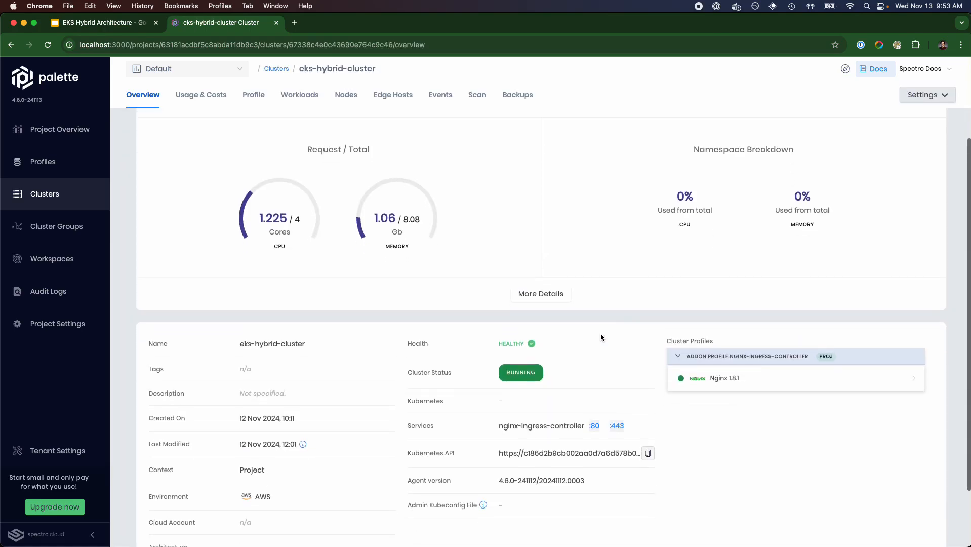
scroll(592, 365, up, 2)
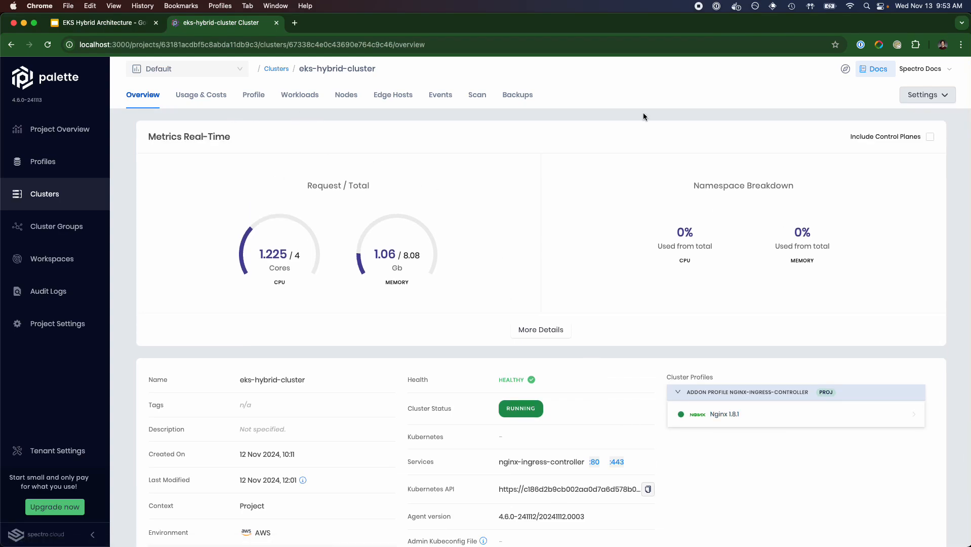
Review the Hybrid Configuration in eks-hybrid-cluster's settings, including CIDRs, access management, ARNs and root CA fields, and close the settings
click(935, 96)
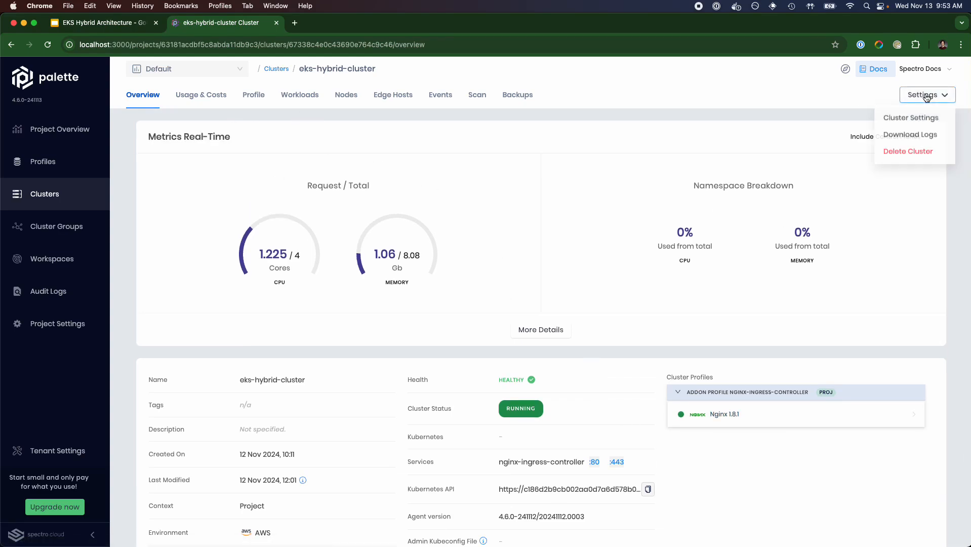
click(907, 120)
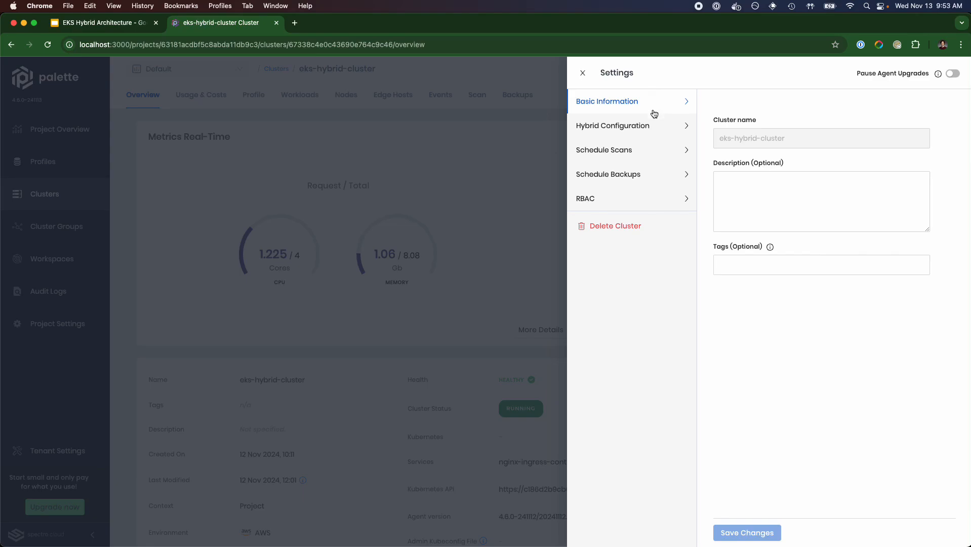
click(619, 125)
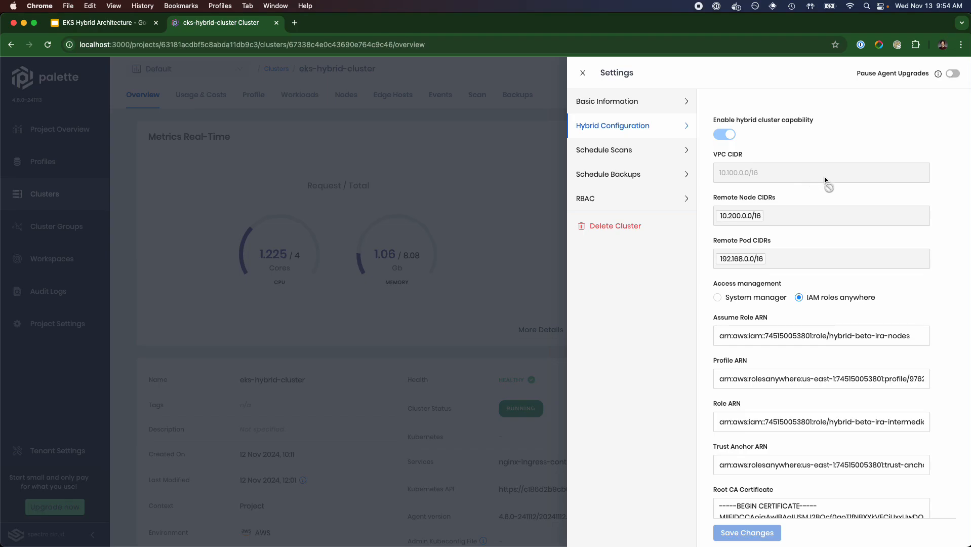
scroll(824, 182, down, 2)
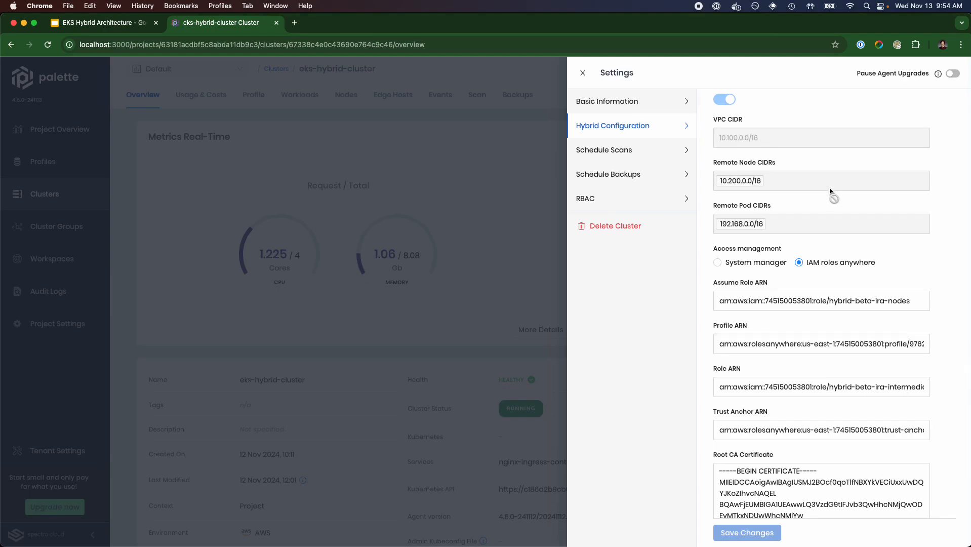
scroll(813, 212, down, 5)
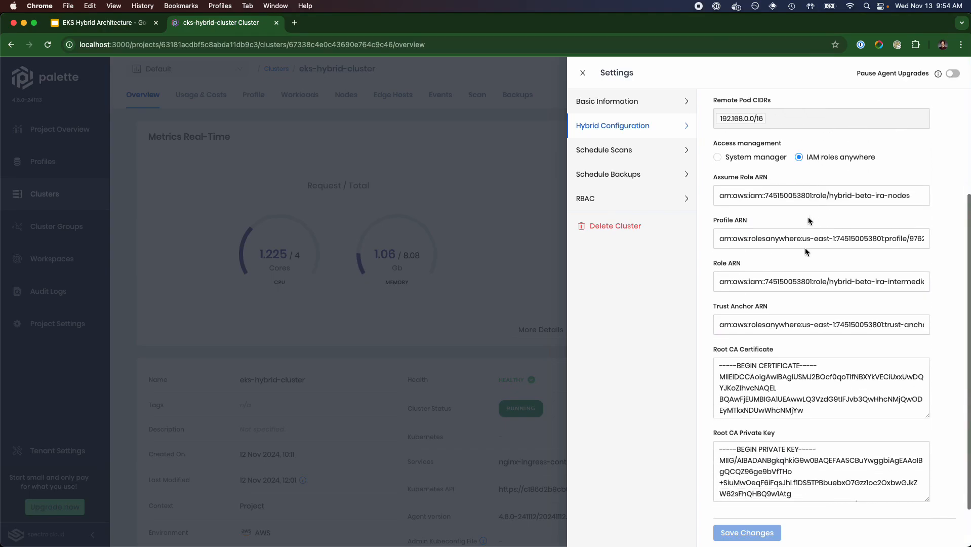
scroll(790, 470, down, 3)
scroll(727, 331, up, 5)
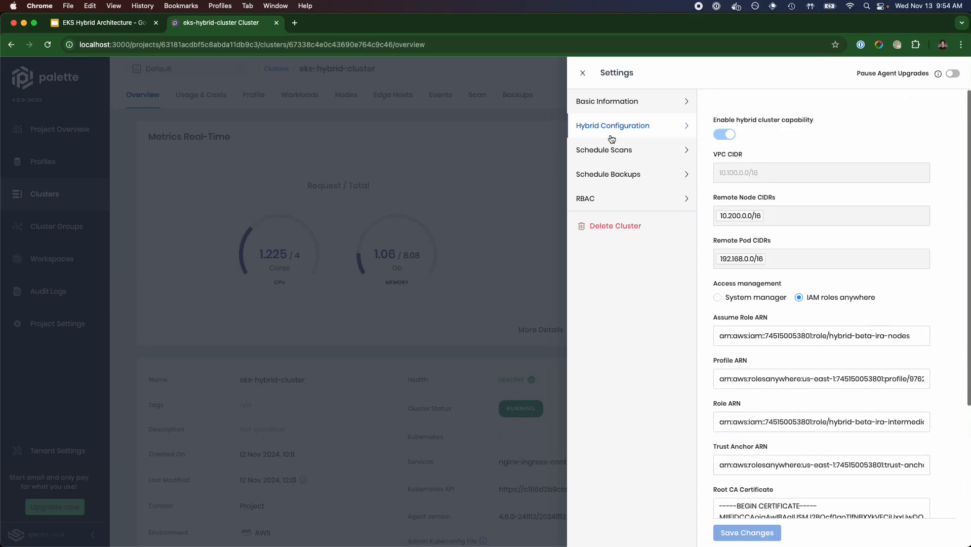
click(583, 76)
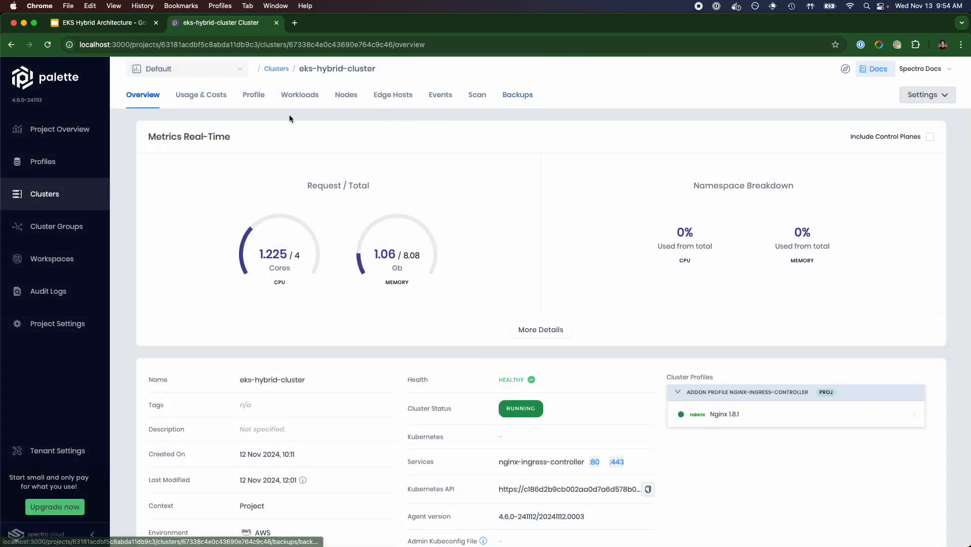
Examine the cluster's node pools and the Kubernetes version of the node in hybrid-pool-2
click(346, 99)
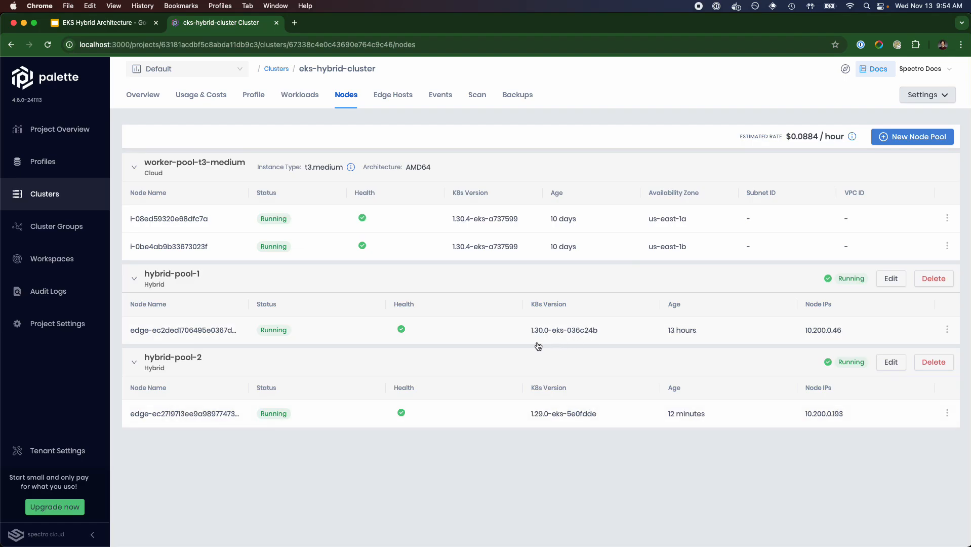
drag(527, 414, 607, 414)
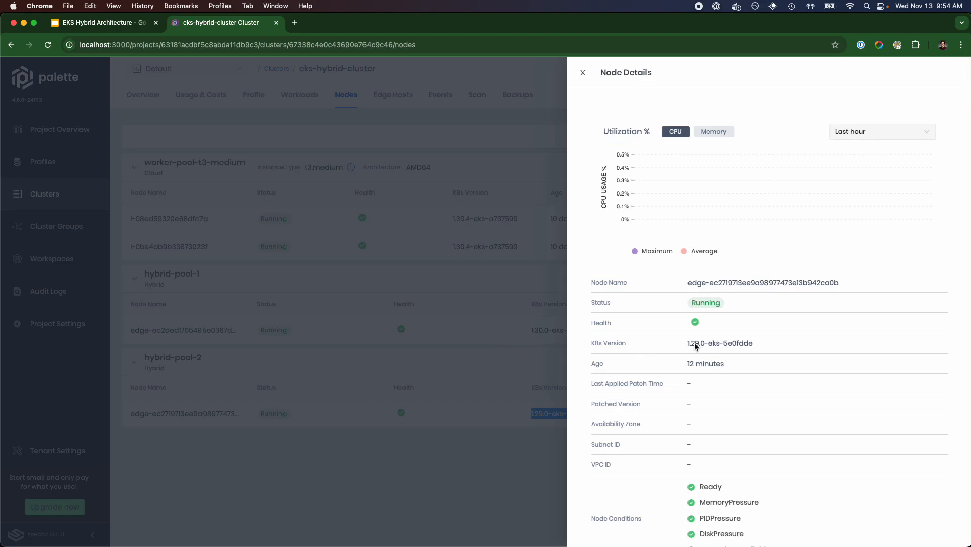
click(583, 72)
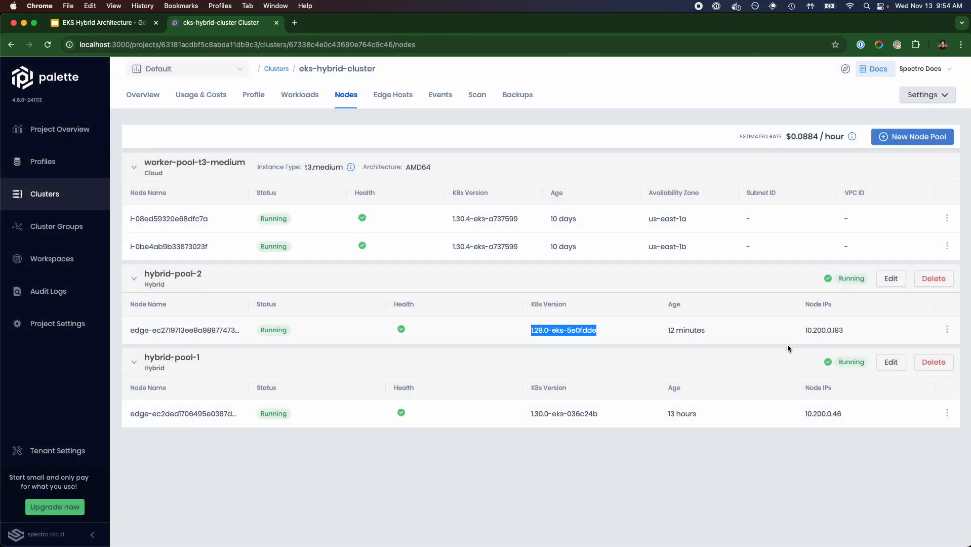
Open hybrid-pool-2 for editing and review its pool status, hybrid profile, architecture and edge host configuration options
click(891, 279)
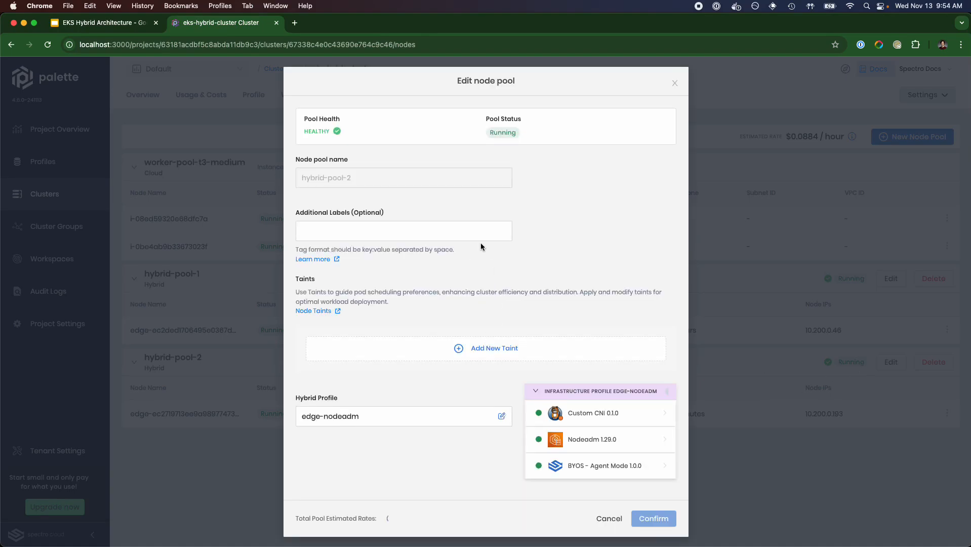
mouse_move(332, 131)
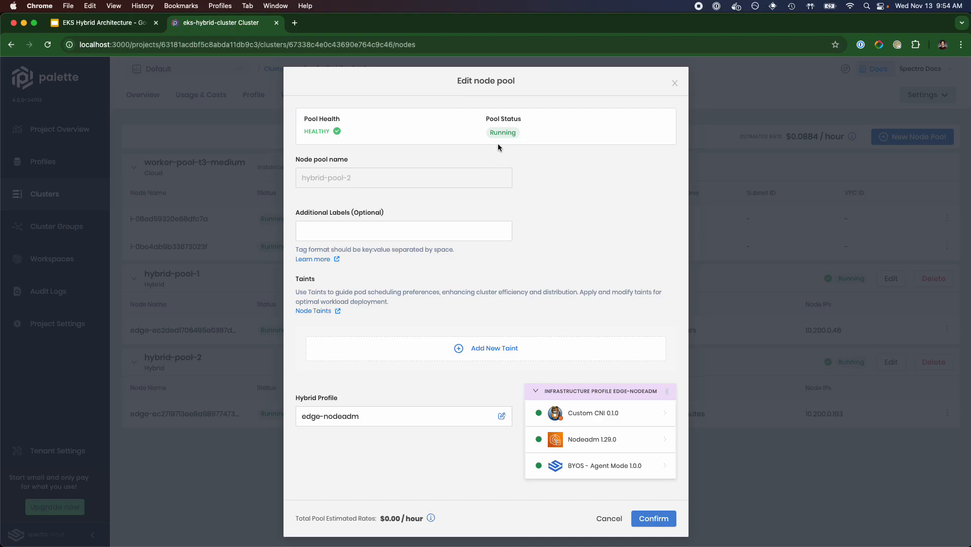
scroll(518, 224, down, 5)
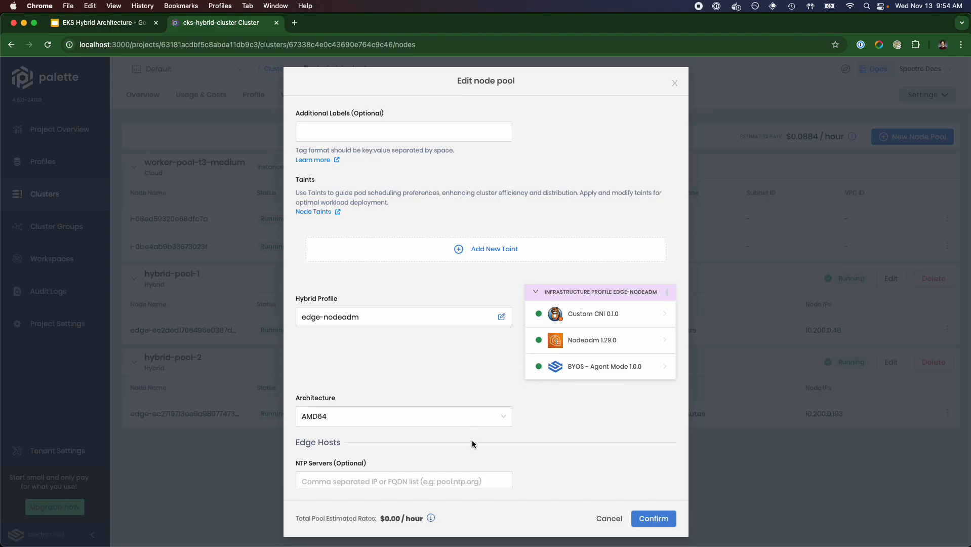
scroll(542, 435, down, 5)
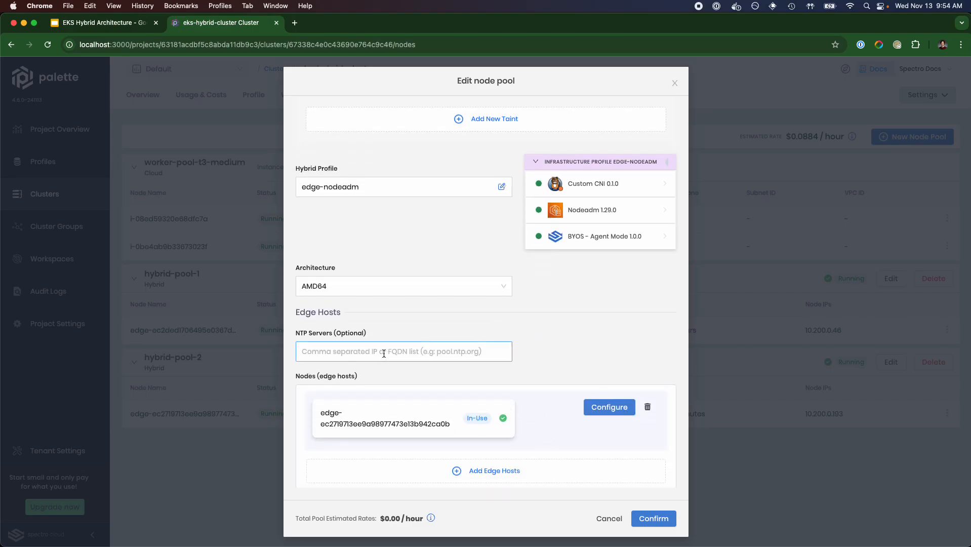
scroll(488, 372, down, 1)
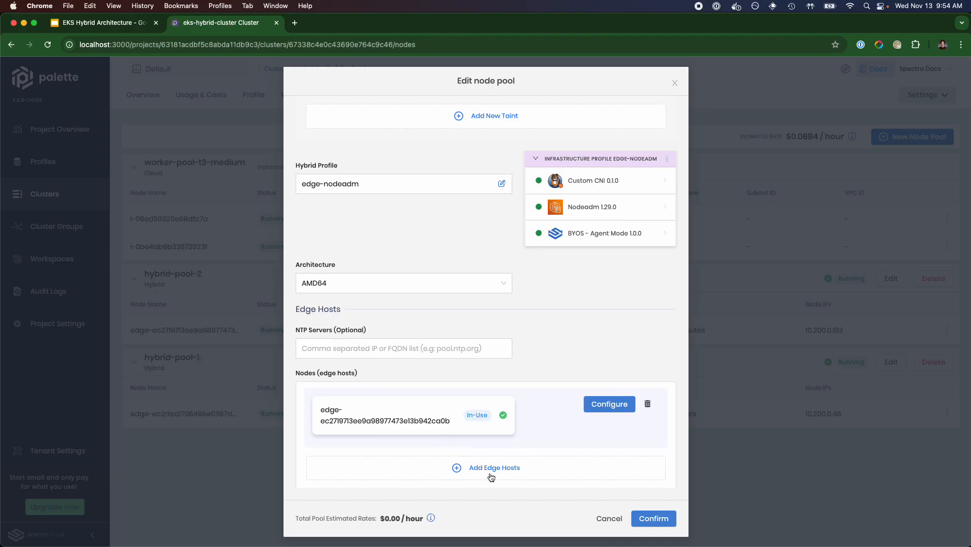
click(627, 403)
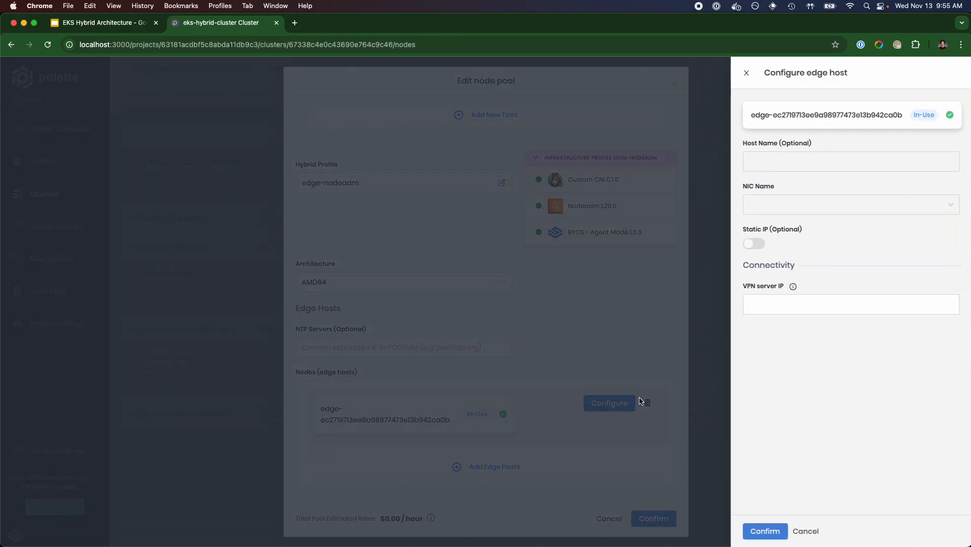
click(745, 75)
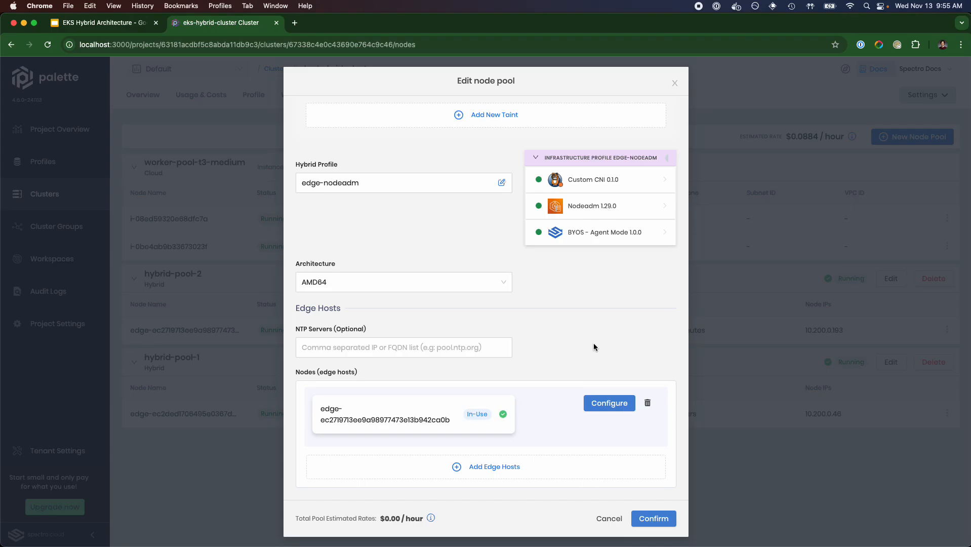
Try switching hybrid-pool-2's hybrid profile to edge-nodeadm-upgrade, and close the node pool editor without applying the change
scroll(441, 309, up, 2)
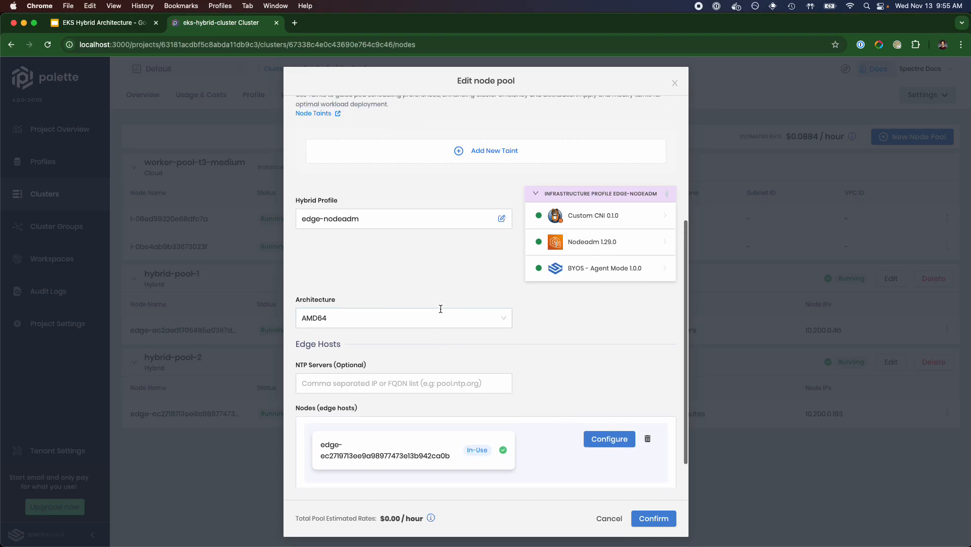
scroll(441, 309, up, 1)
click(501, 252)
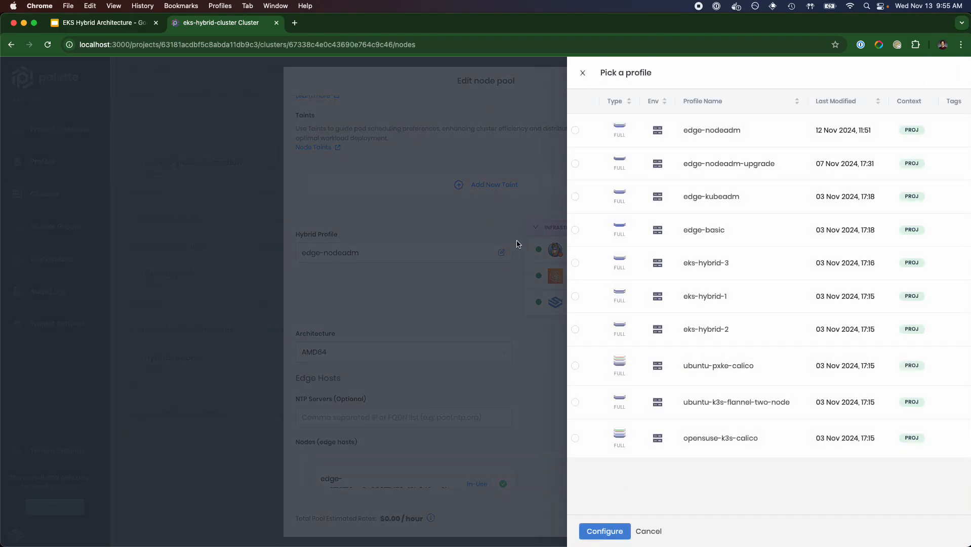
click(575, 163)
click(605, 531)
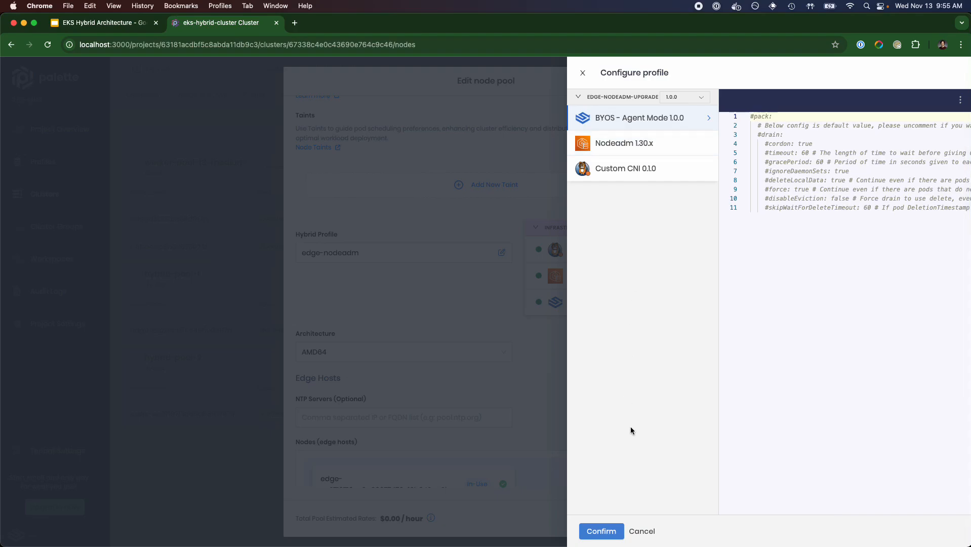
click(604, 531)
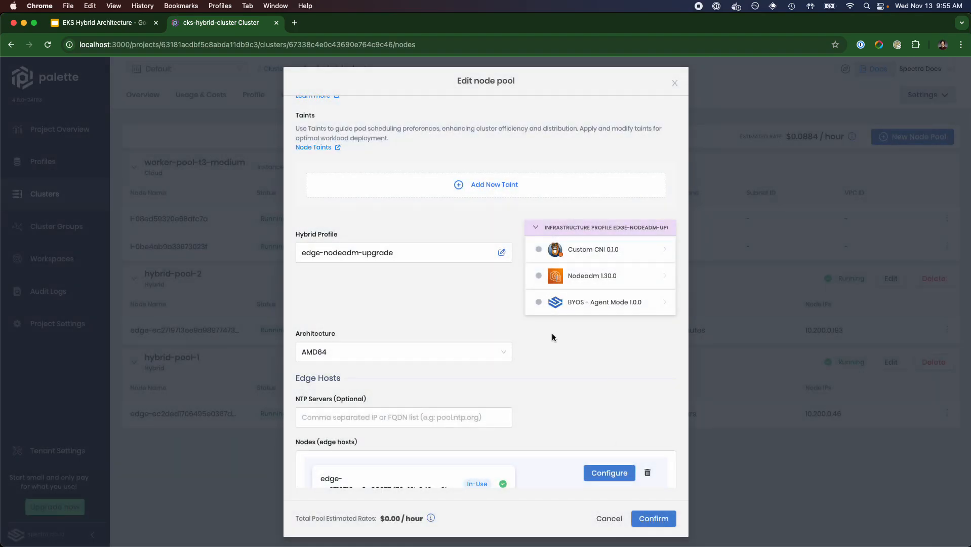
scroll(557, 339, down, 2)
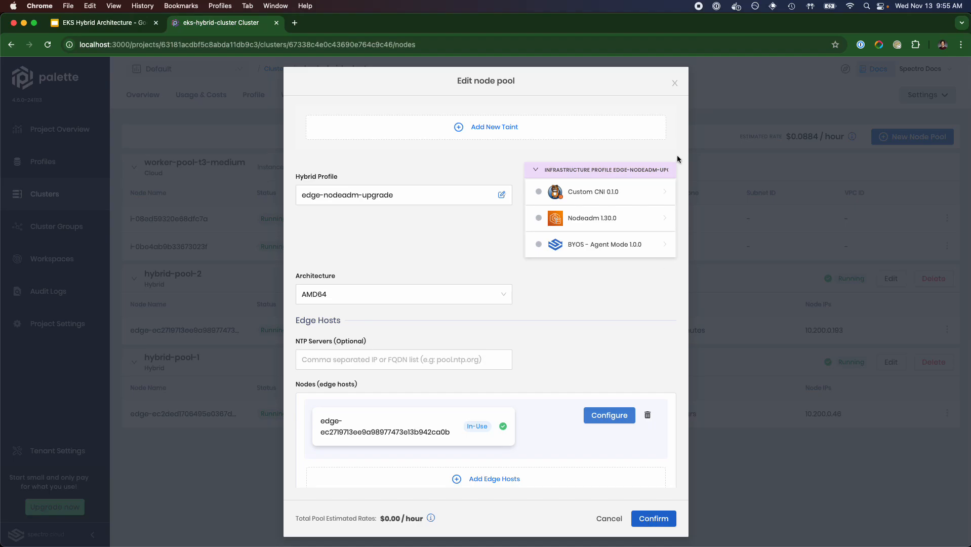
click(676, 84)
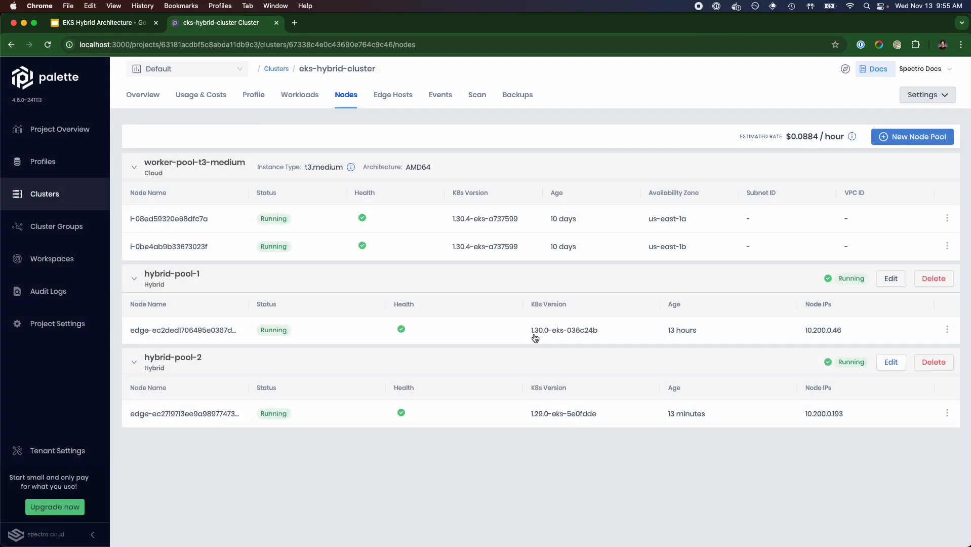
Examine the Kubernetes version and node details of the edge node in hybrid-pool-1, and close the details
triple_click(642, 331)
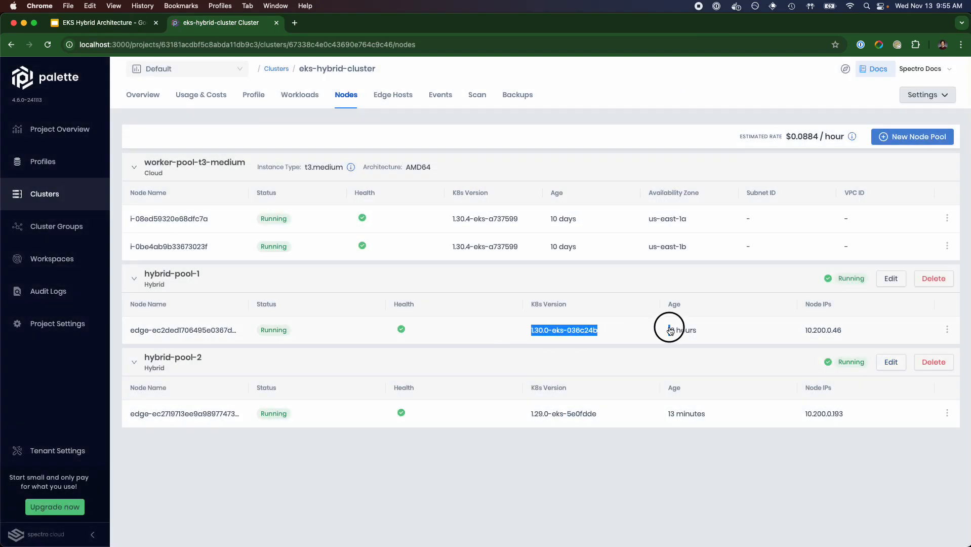
click(614, 338)
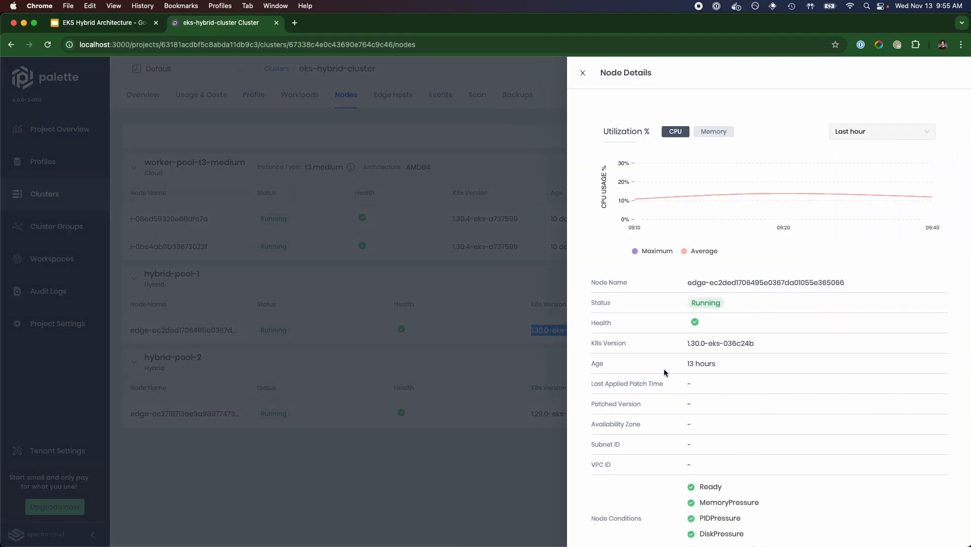
click(583, 73)
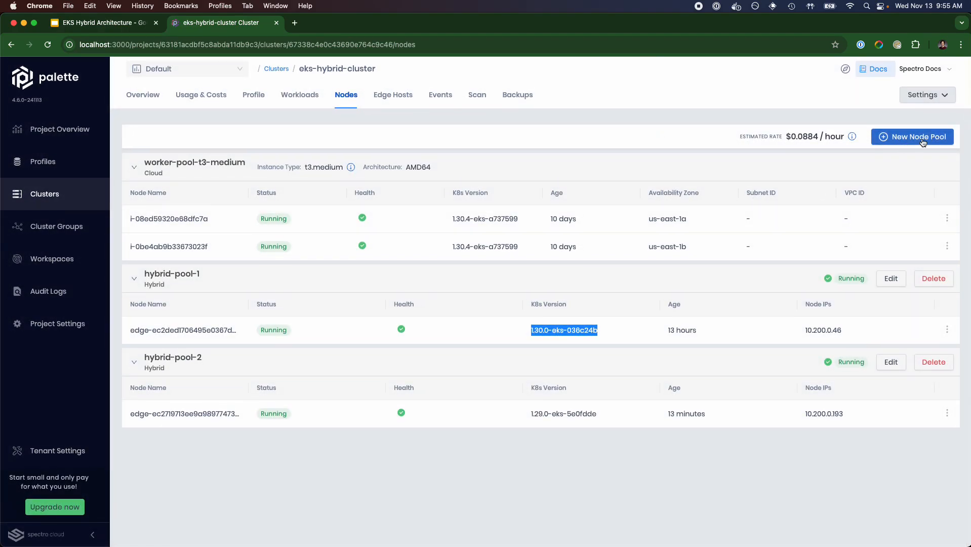
Start adding a new node pool to eks-hybrid-cluster and name it hybrid-pool-3
click(922, 142)
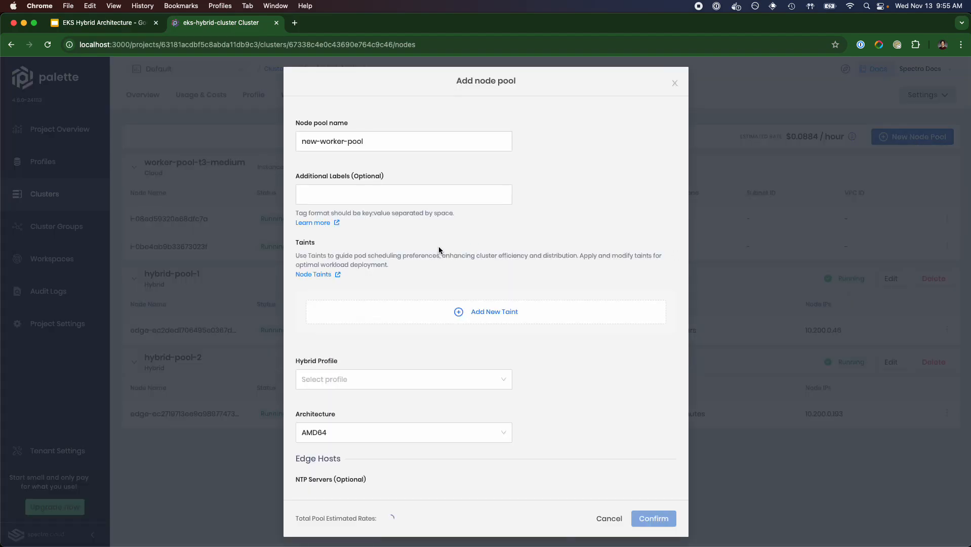
click(381, 142)
double_click(381, 142)
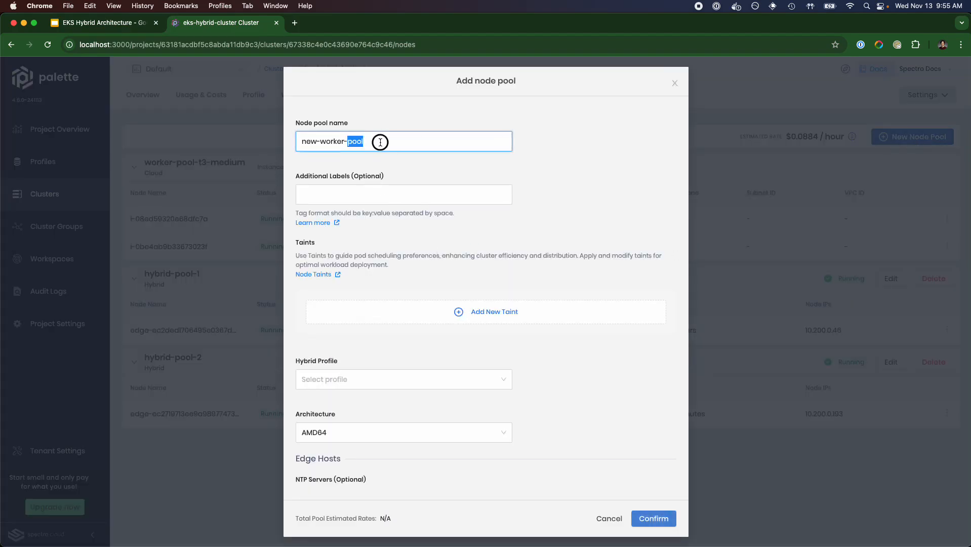
triple_click(380, 142)
text(hybrid-pool-34)
Assign the edge-nodeadm hybrid profile, version 2.0.0, to the new node pool with its default pack configuration
scroll(486, 253, down, 3)
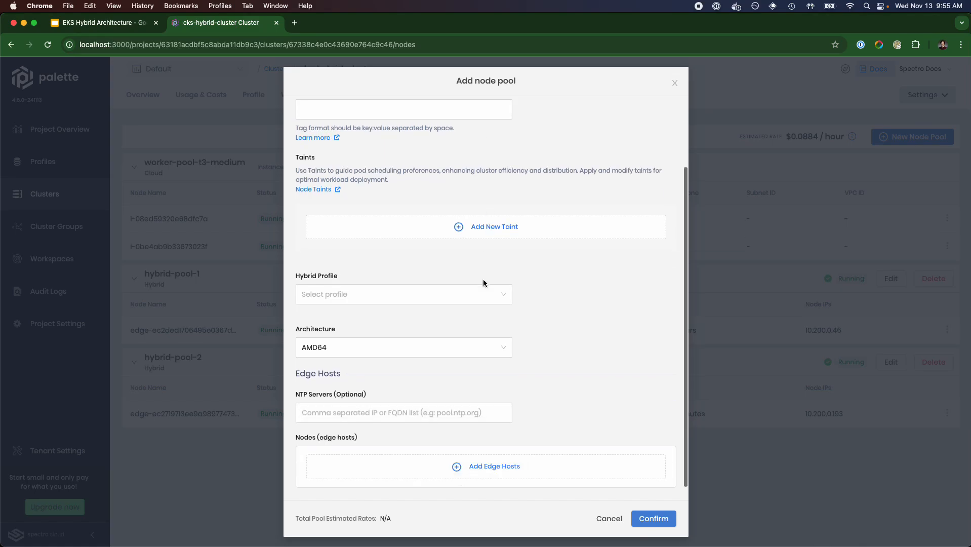
click(458, 299)
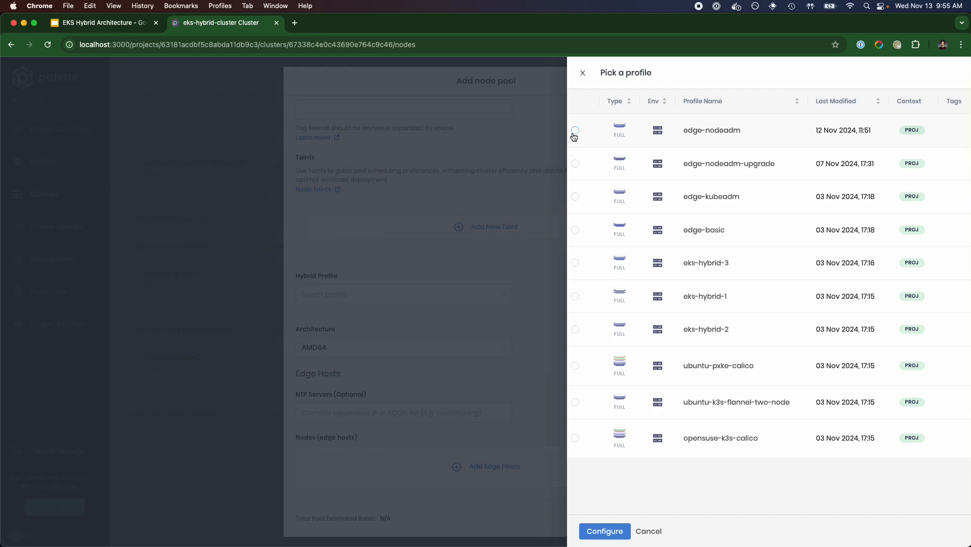
click(575, 131)
click(592, 530)
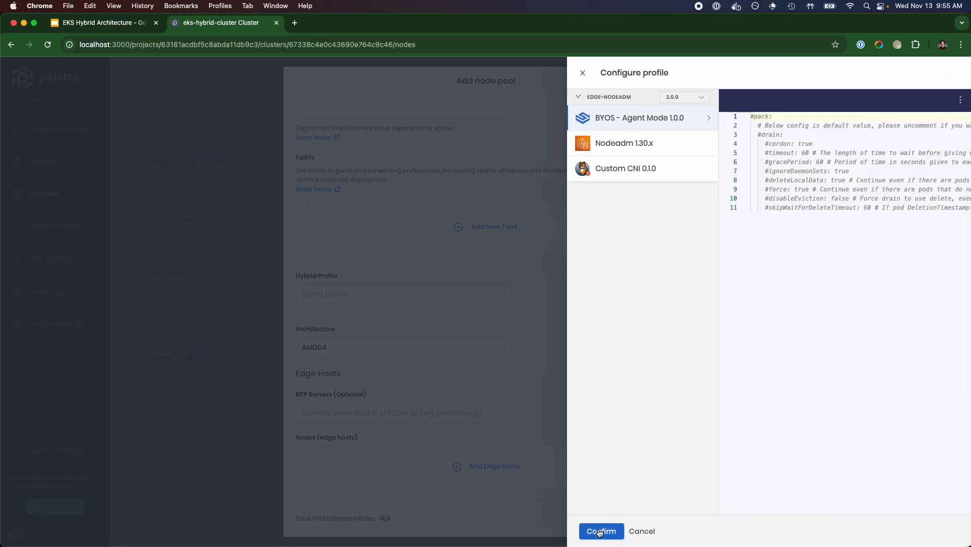
click(599, 533)
Add the AMD64 edge host edge-ec2d4893c44f2119d0c31327a637440f to the pool, create the pool and dismiss the notification
scroll(455, 415, down, 2)
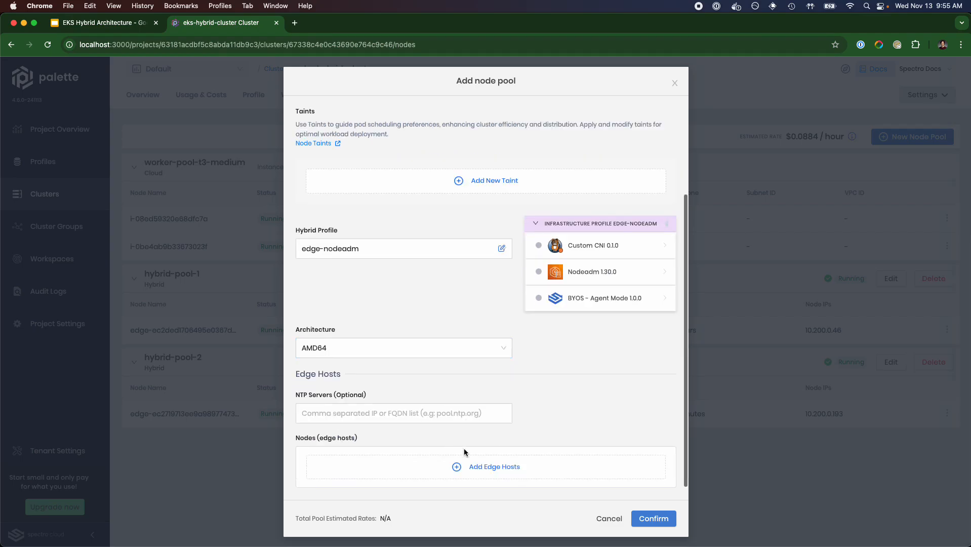
click(501, 468)
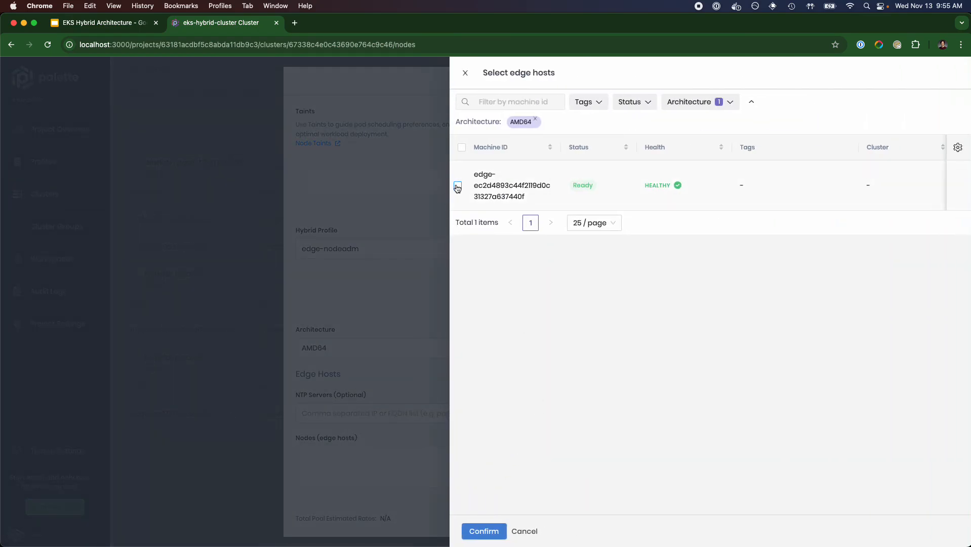
click(457, 185)
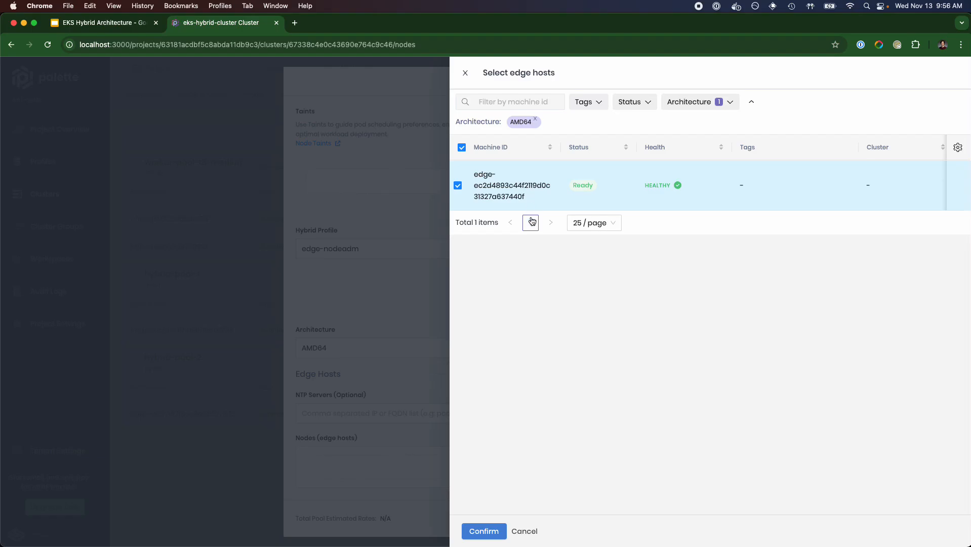
click(483, 531)
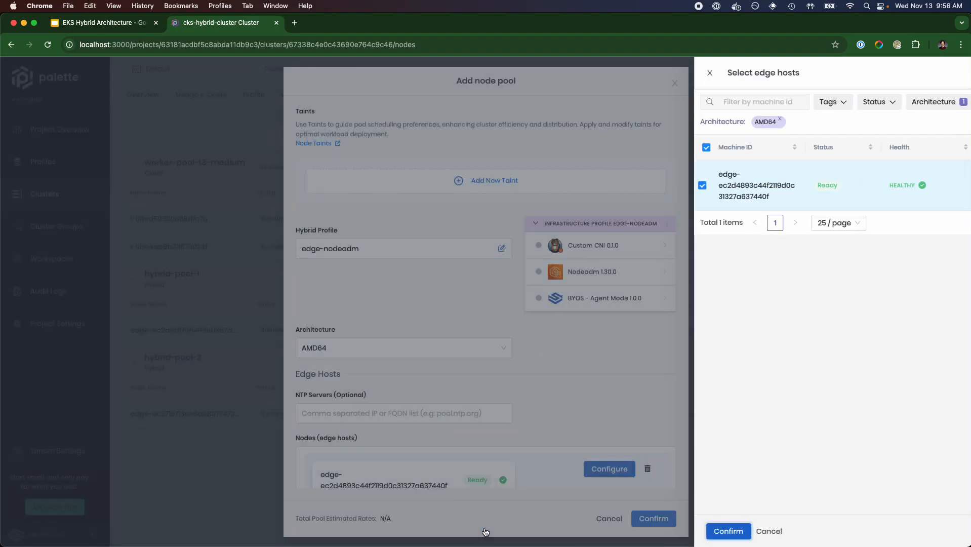
scroll(582, 461, down, 3)
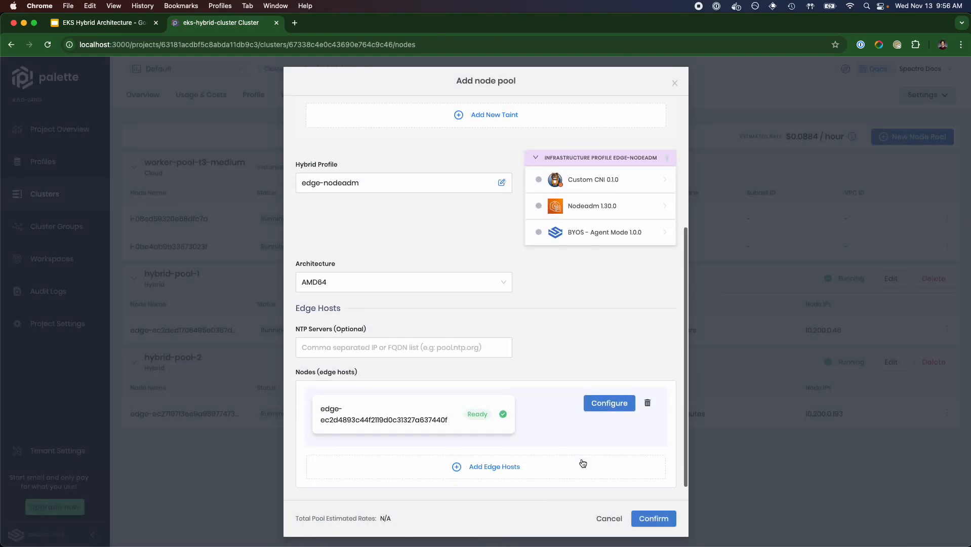
click(653, 518)
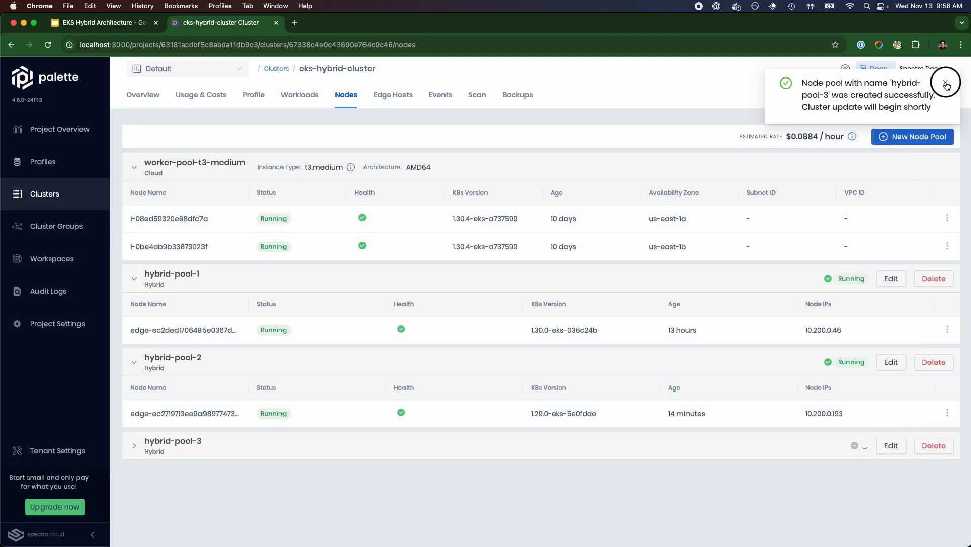
click(946, 85)
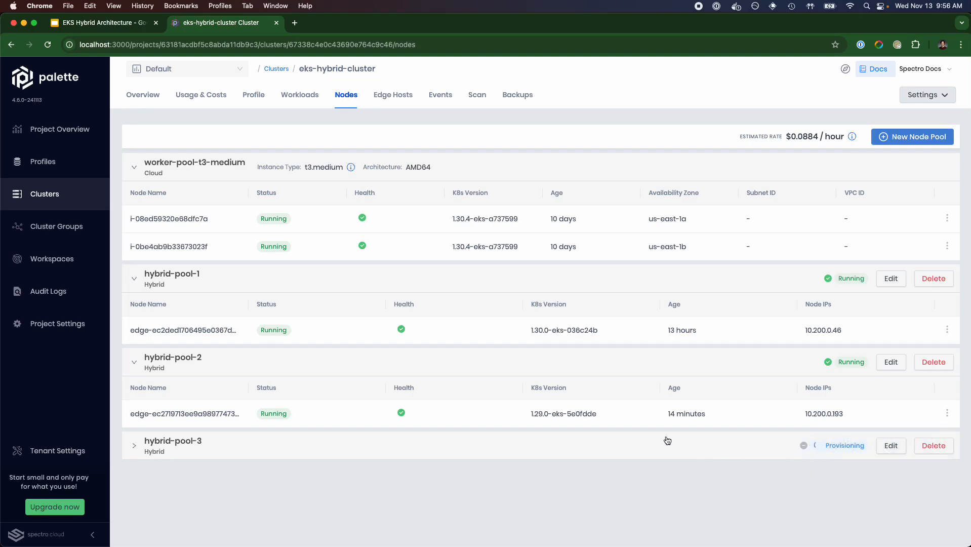
Filter the cluster's events to Normal status and review the event list for eks-hybrid-cluster
click(436, 99)
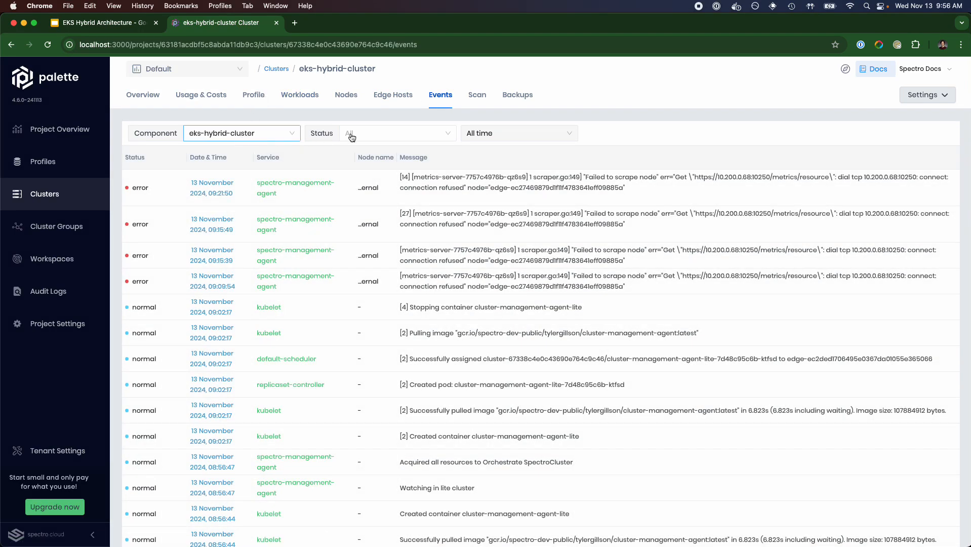
click(353, 134)
click(365, 155)
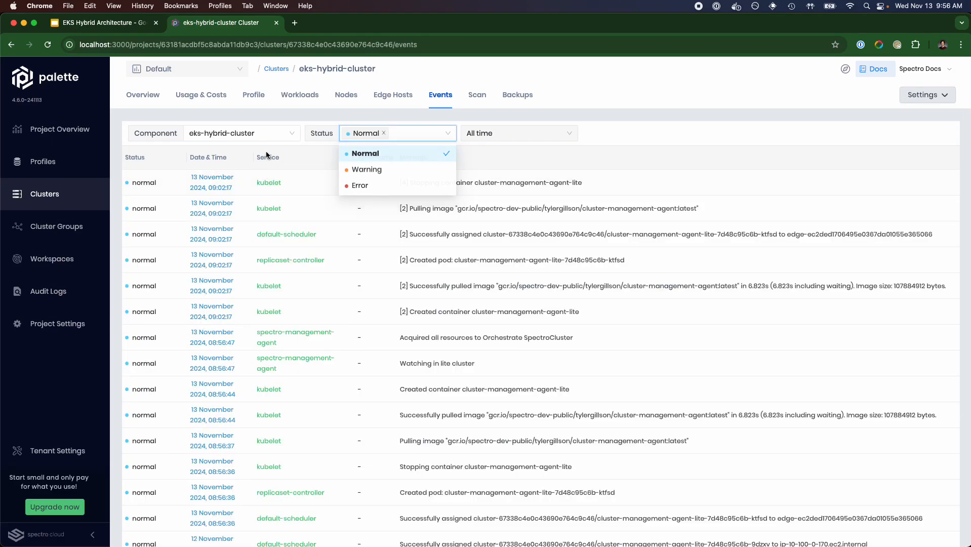
click(266, 148)
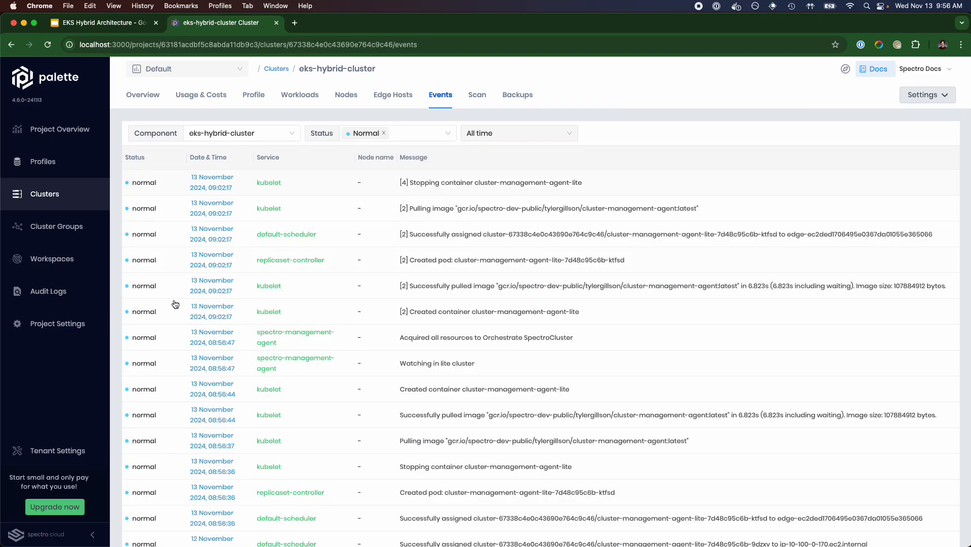
scroll(361, 211, down, 1)
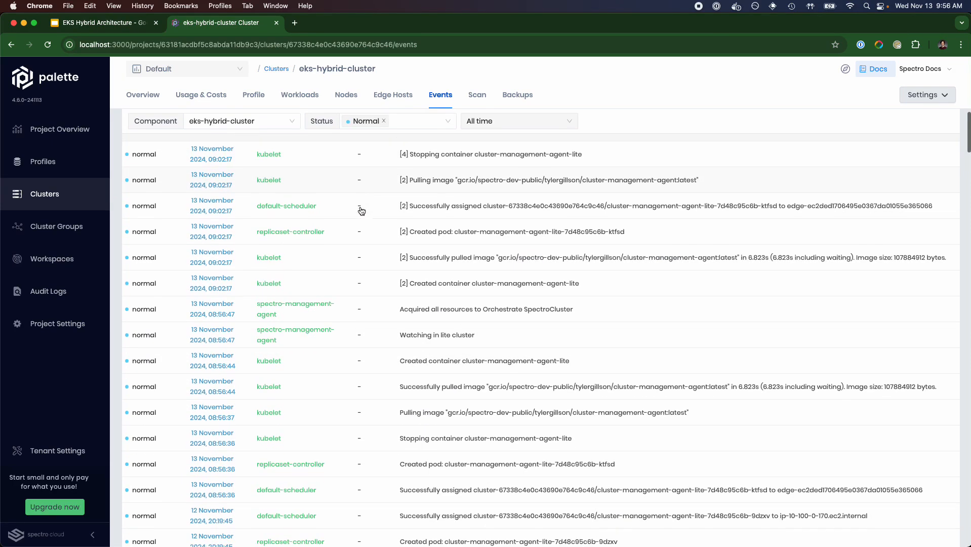
scroll(361, 211, up, 1)
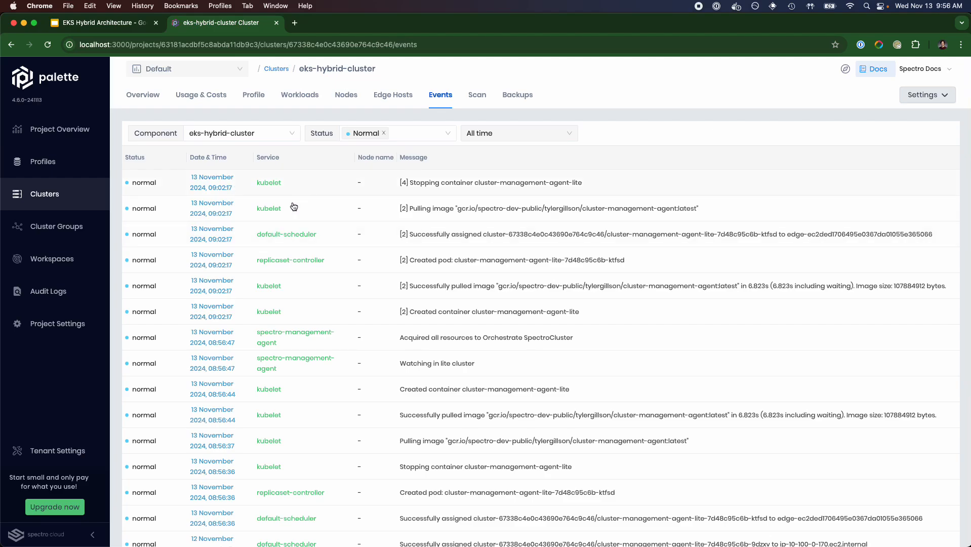
scroll(324, 235, down, 1)
scroll(277, 347, up, 1)
Look through the components available for event filtering and show the events of hybrid-pool-1
click(266, 134)
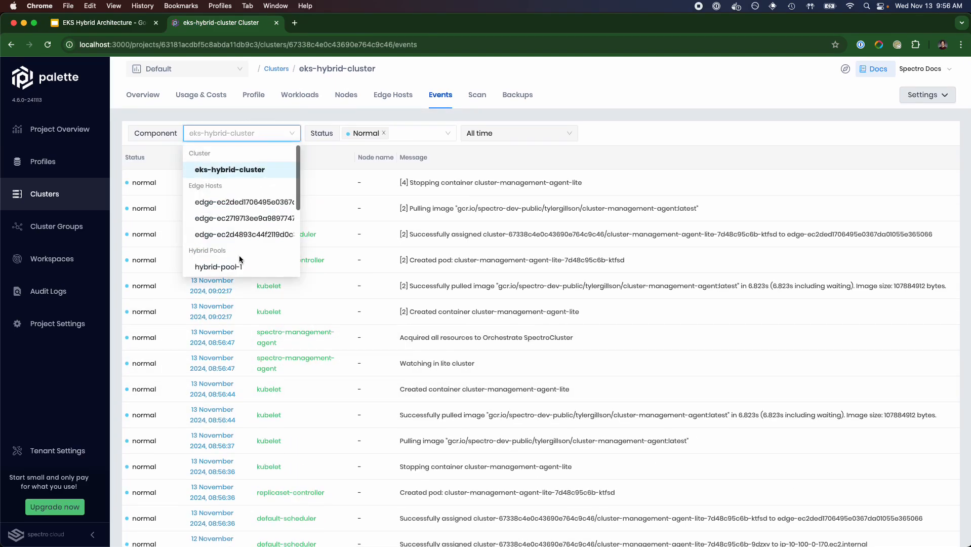
scroll(266, 218, down, 1)
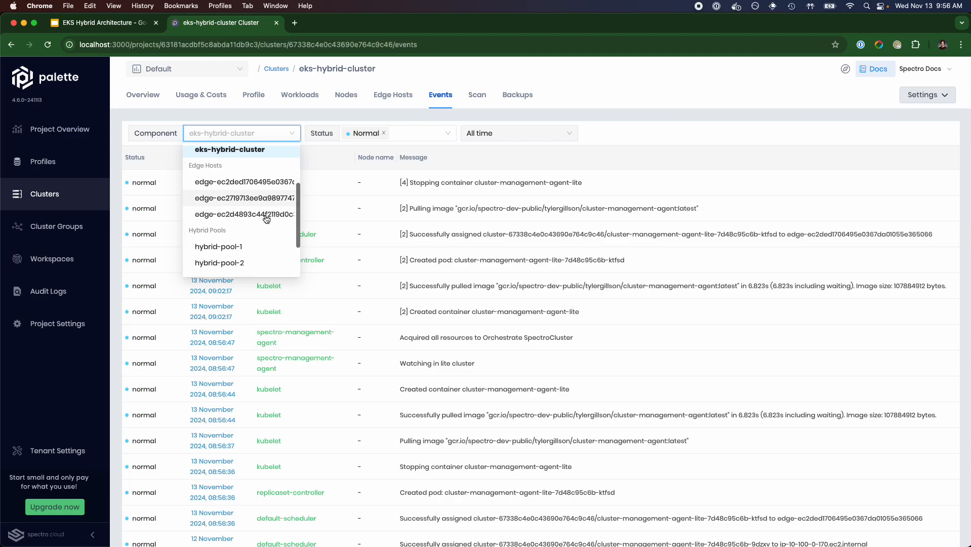
scroll(264, 209, down, 1)
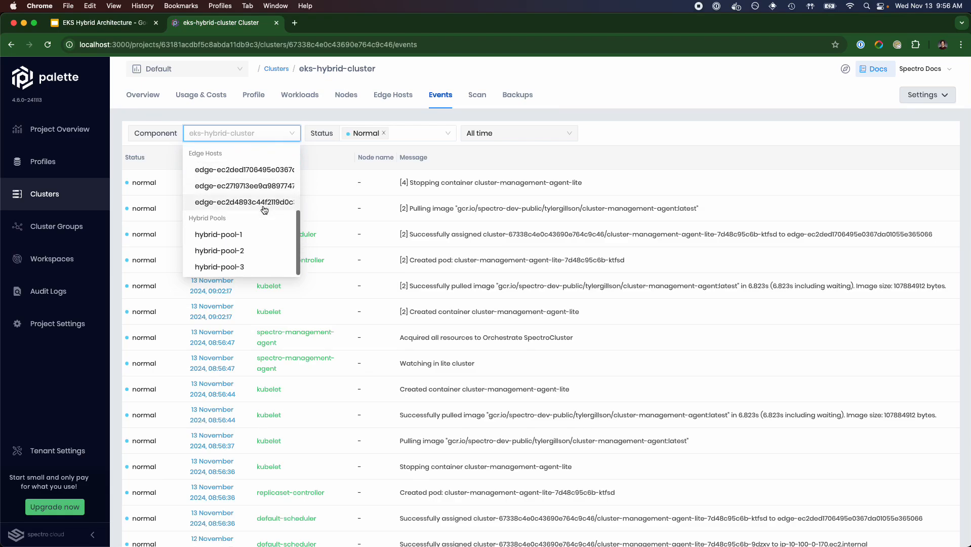
click(245, 235)
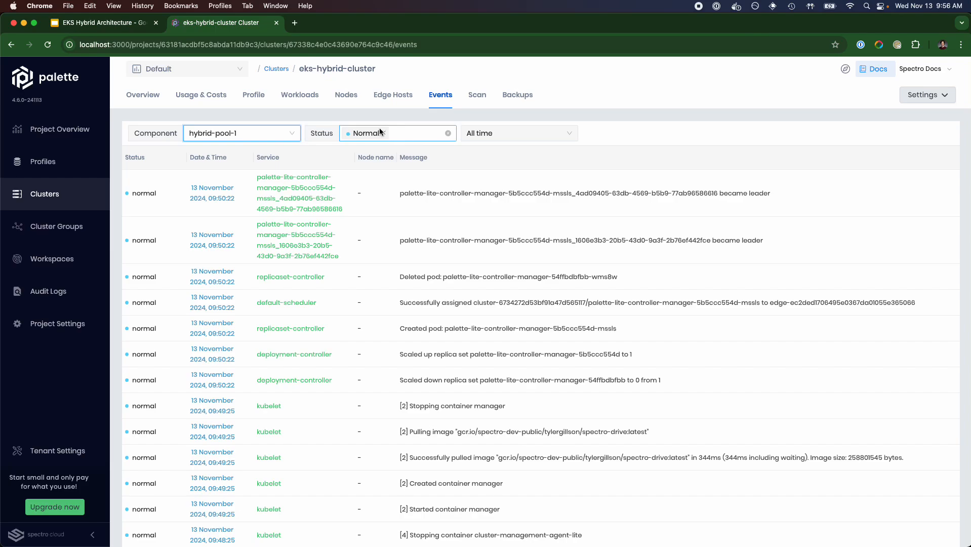
Review the cluster's node pools, including the provisioning status of hybrid-pool-3, and open the cluster overview
click(344, 101)
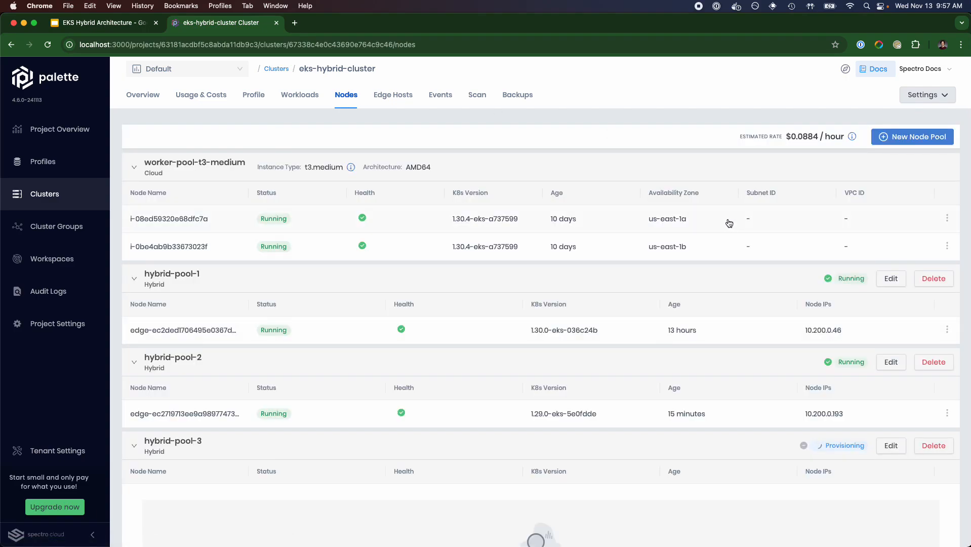
scroll(702, 219, down, 3)
scroll(741, 399, up, 2)
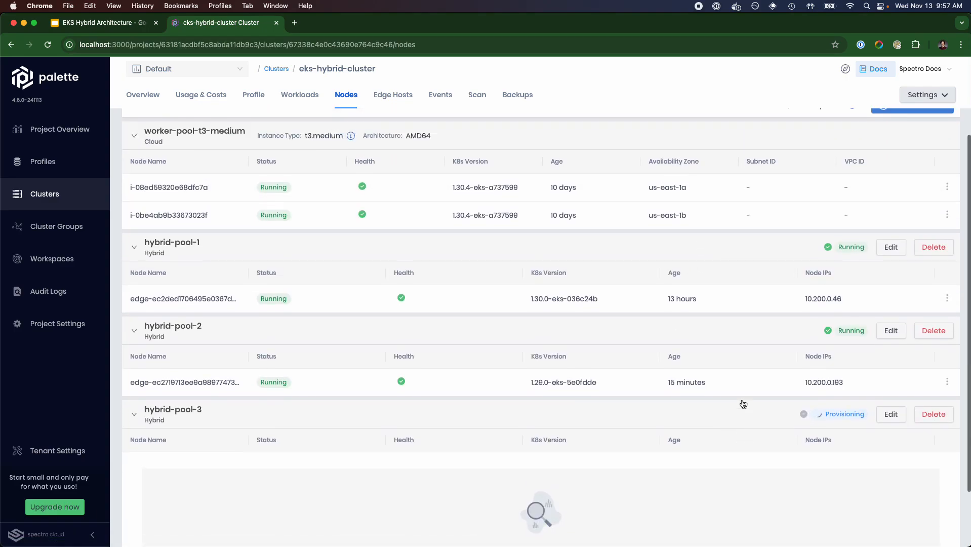
scroll(862, 417, up, 2)
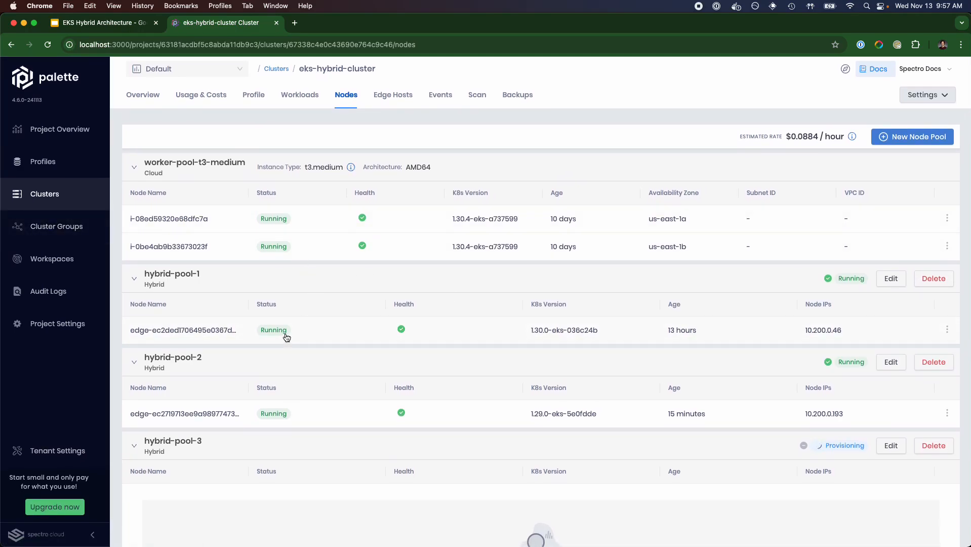
scroll(358, 368, down, 2)
scroll(455, 263, up, 1)
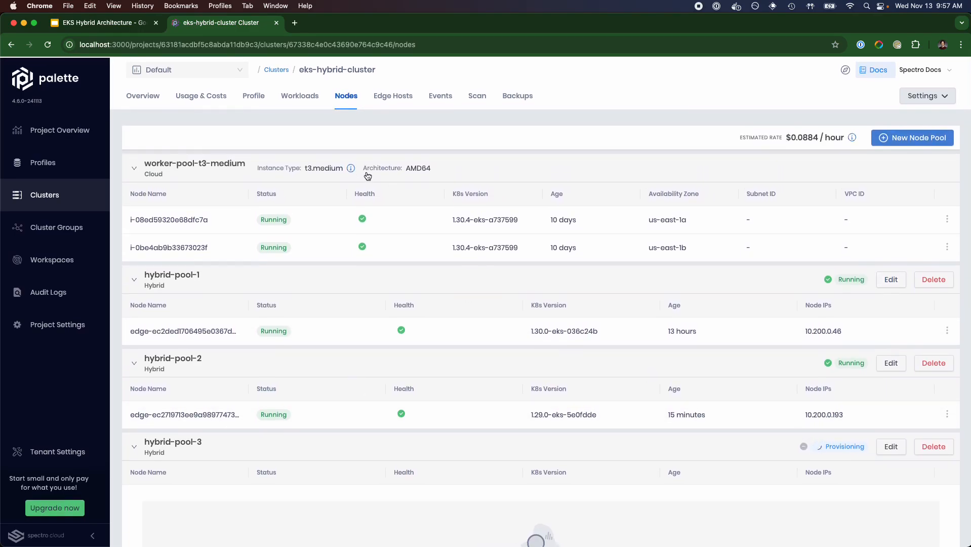
click(137, 96)
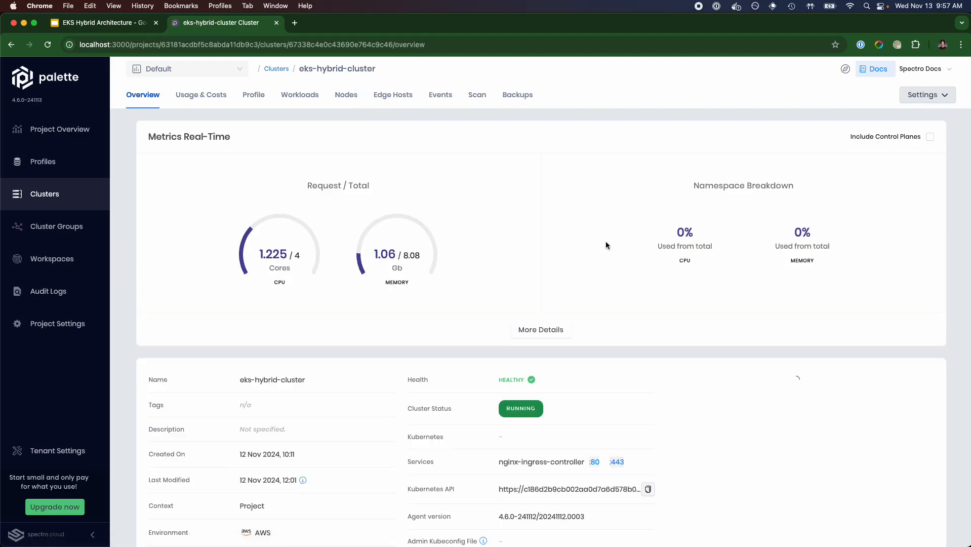